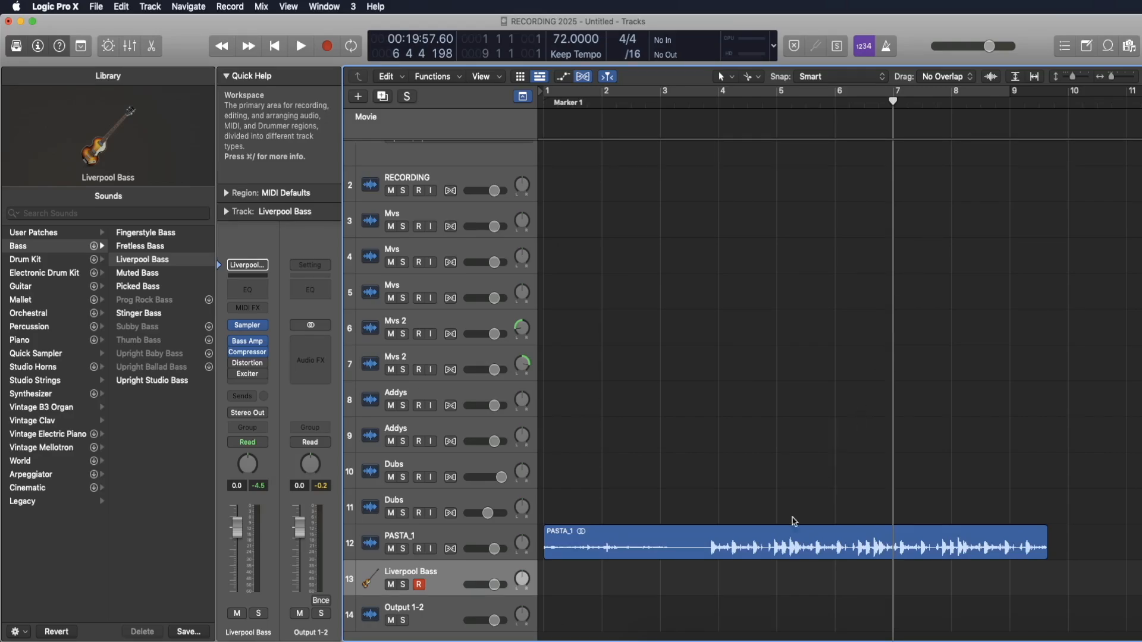
Open the PASTA_1 region in the Smart Tempo editor and set its tempo mode to Constant
double_click(764, 537)
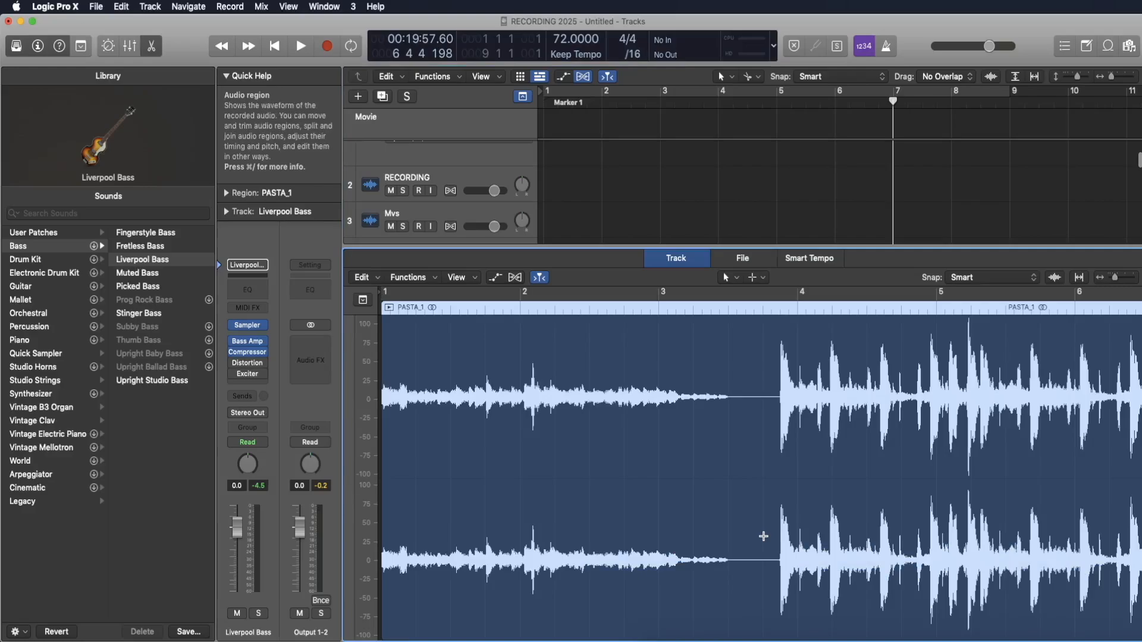
click(797, 260)
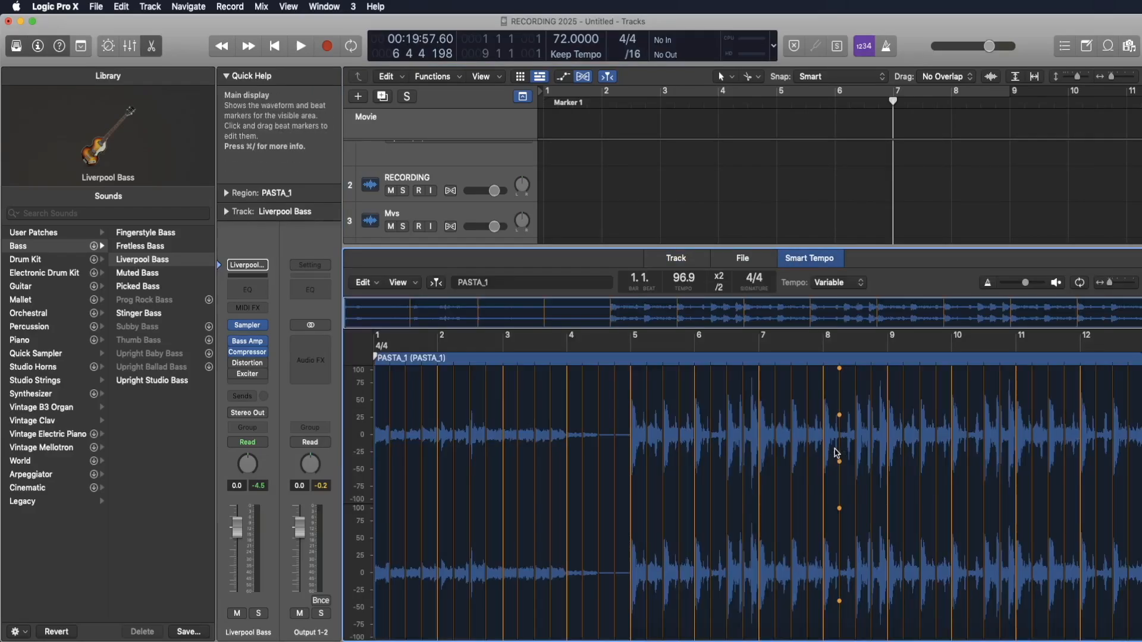
click(835, 284)
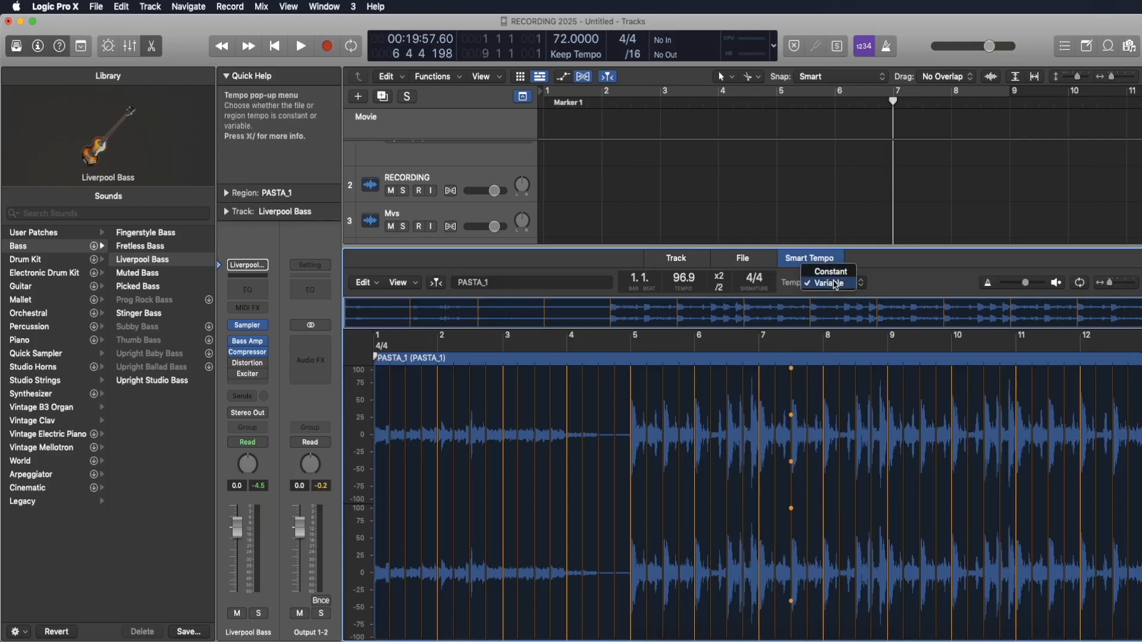
click(832, 272)
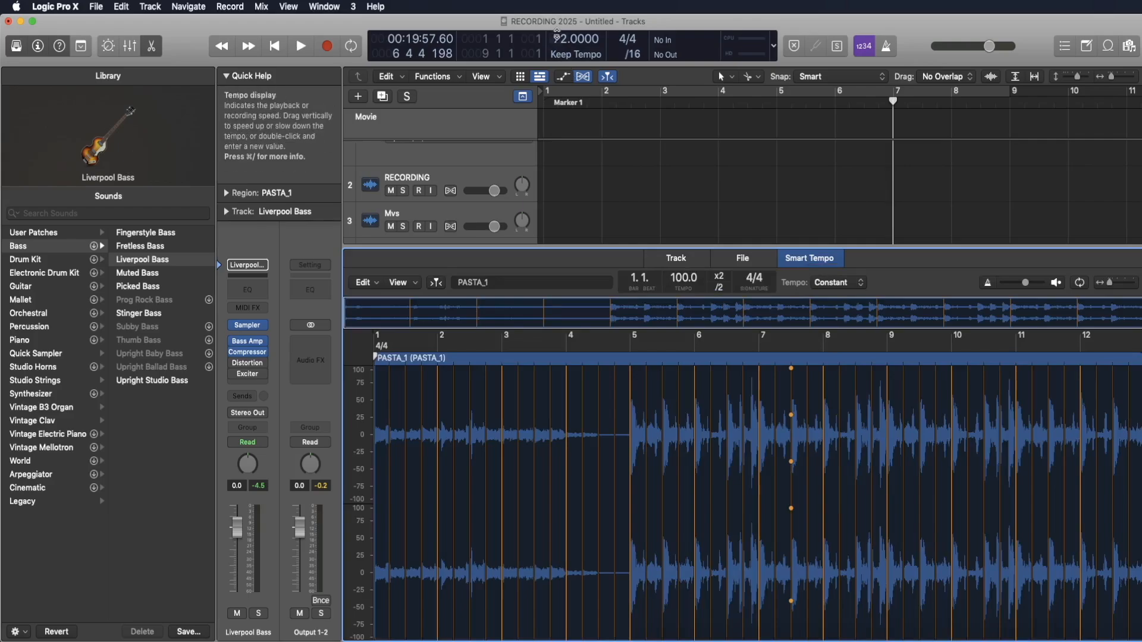
Set the project tempo to 100 and close the audio editor
double_click(574, 39)
text(100)
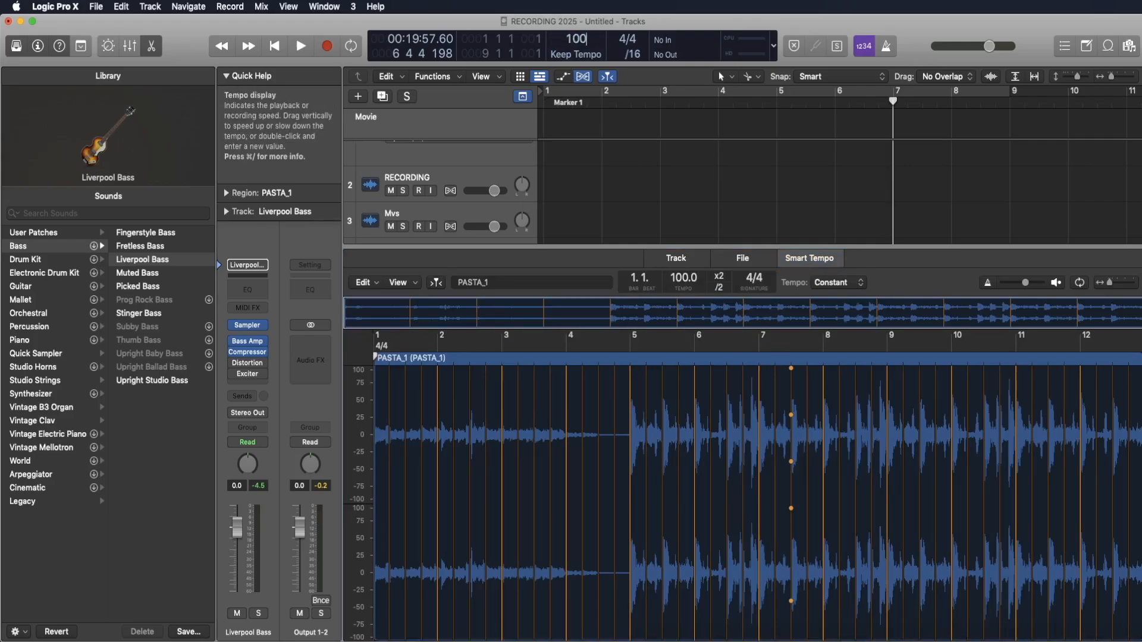
key(Return)
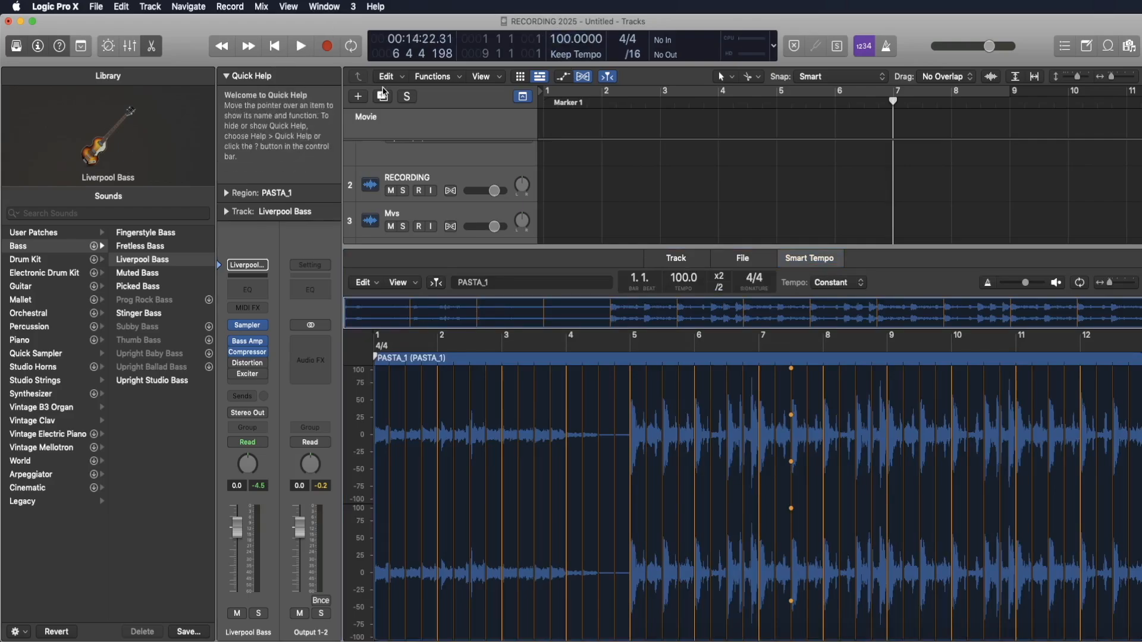
click(152, 45)
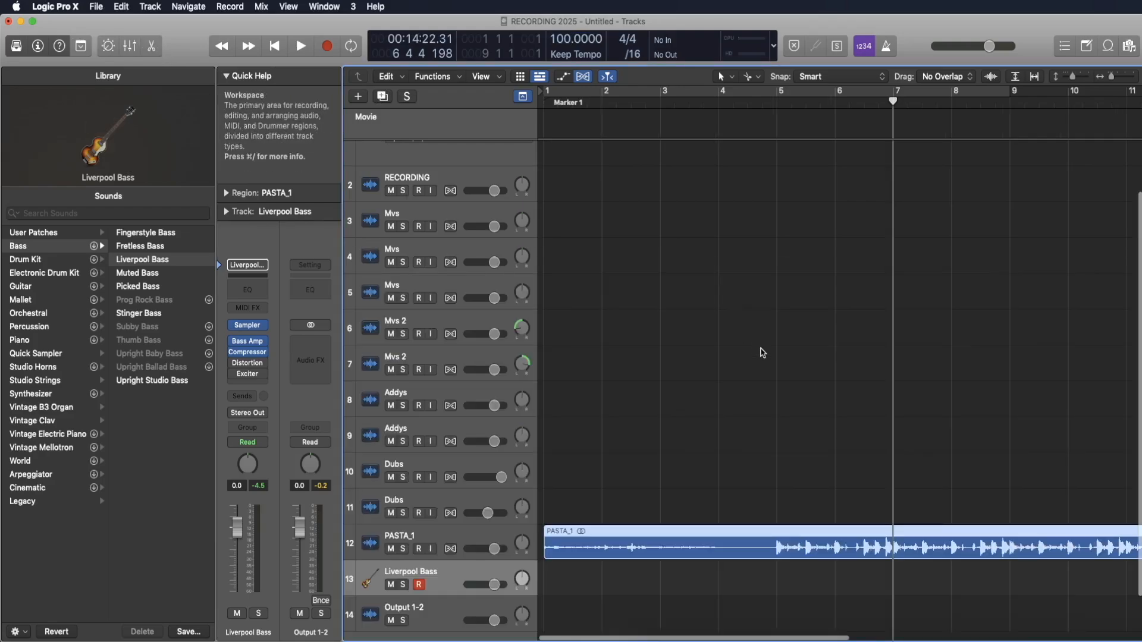
Set the cycle area from bar 5 to bar 9 and play the looped section
scroll(763, 353, down, 4)
scroll(764, 353, up, 2)
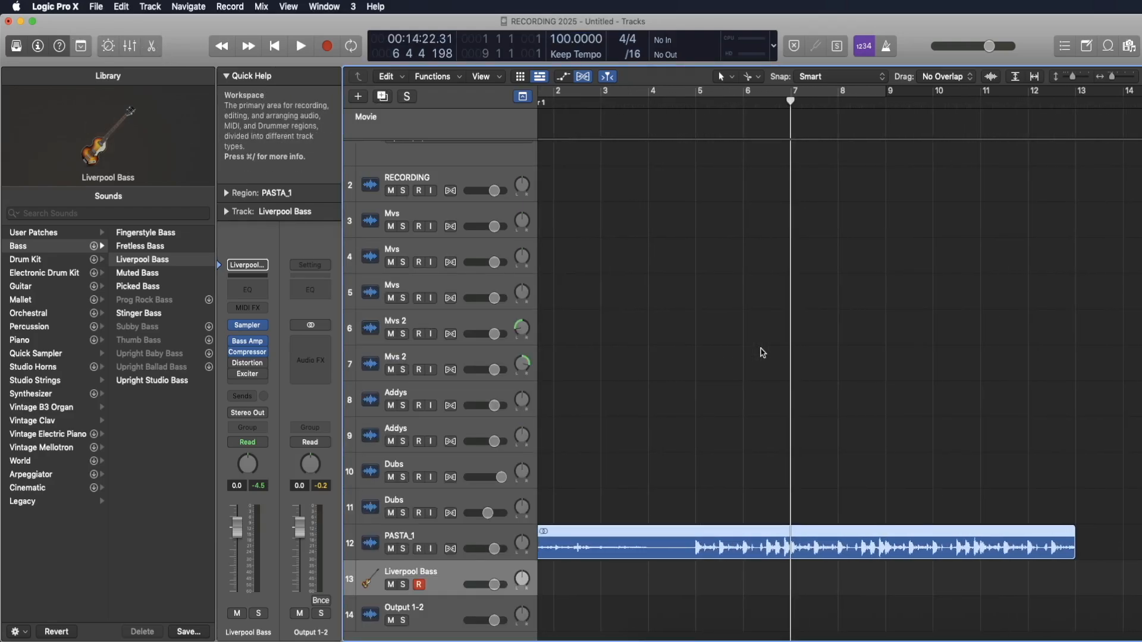
click(847, 299)
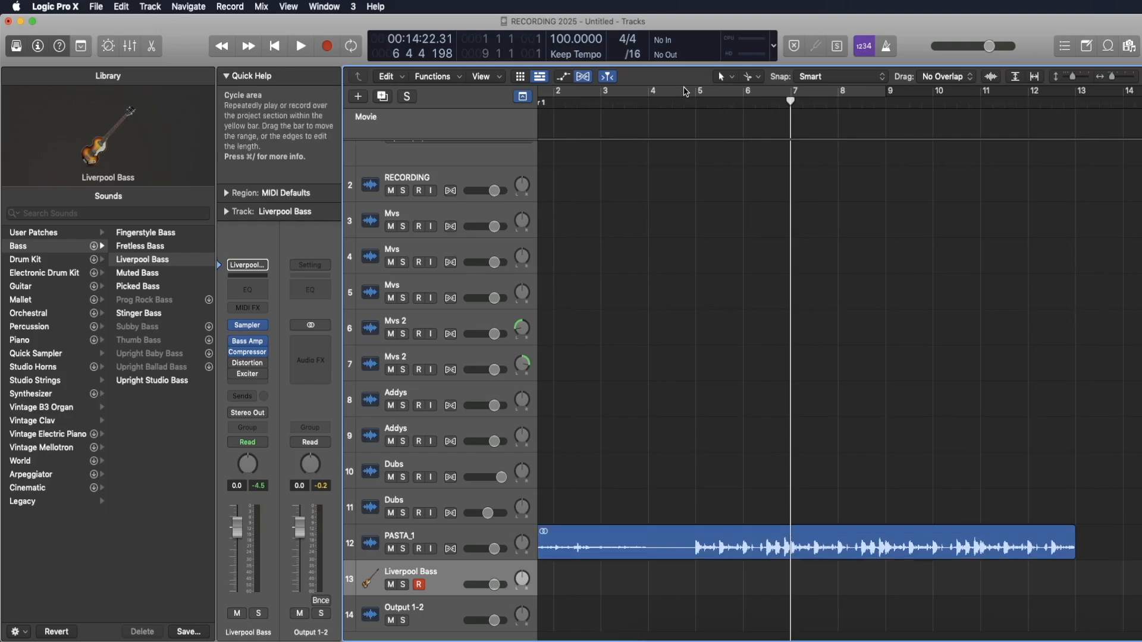
drag(699, 91, 886, 96)
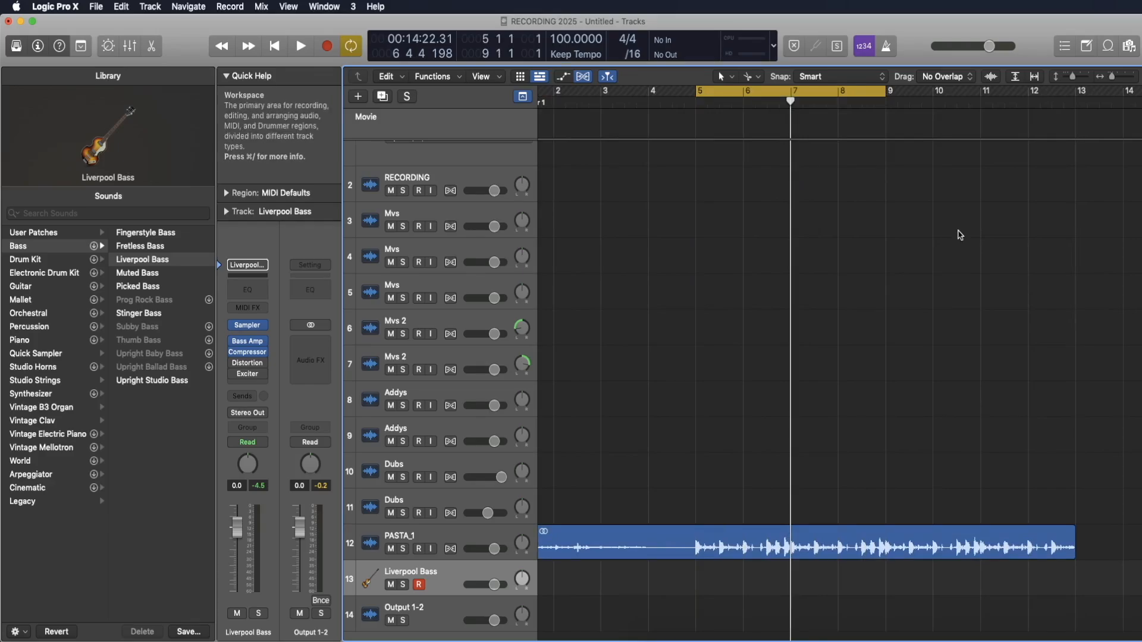
key(space)
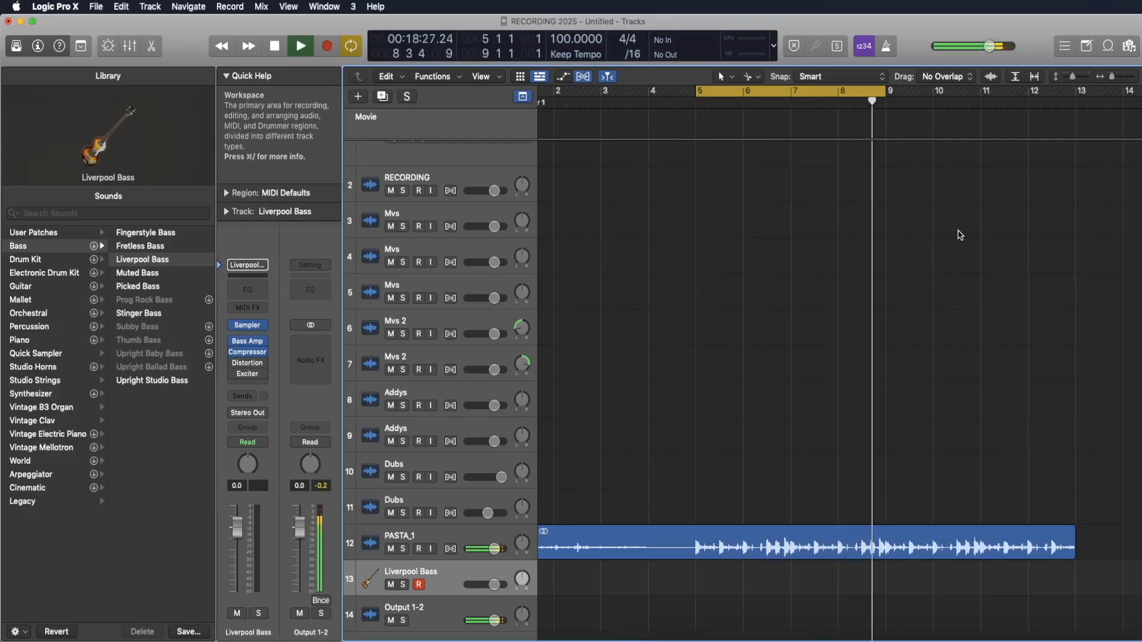
key(space)
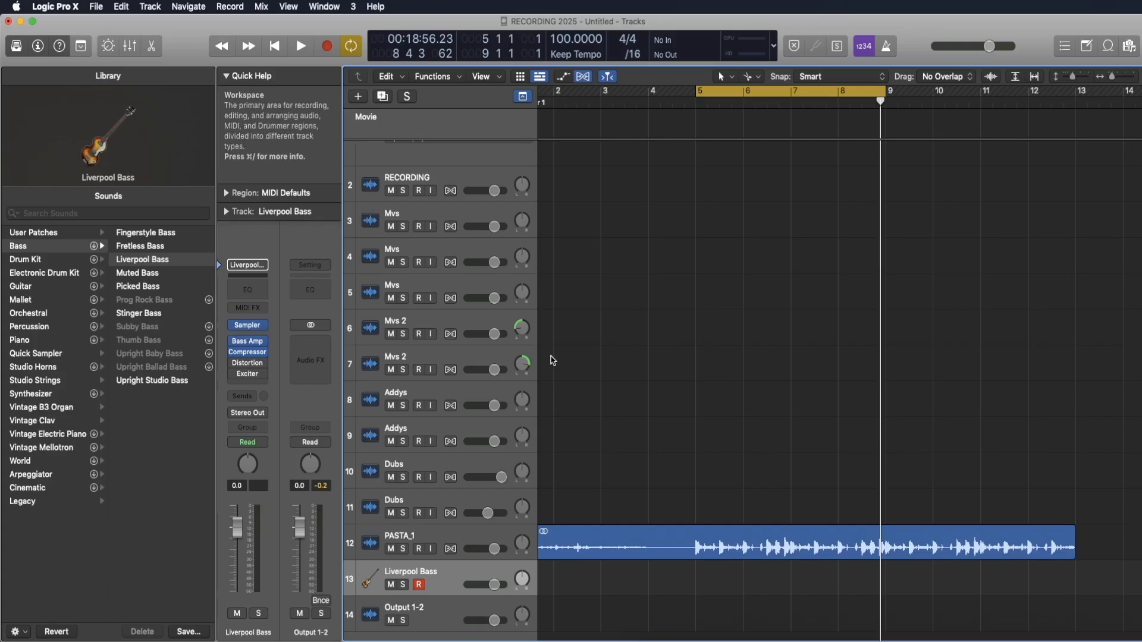
Examine the Liverpool Bass track's Sampler, including its Mapping and Zone sections, and close the plug-in window
click(248, 329)
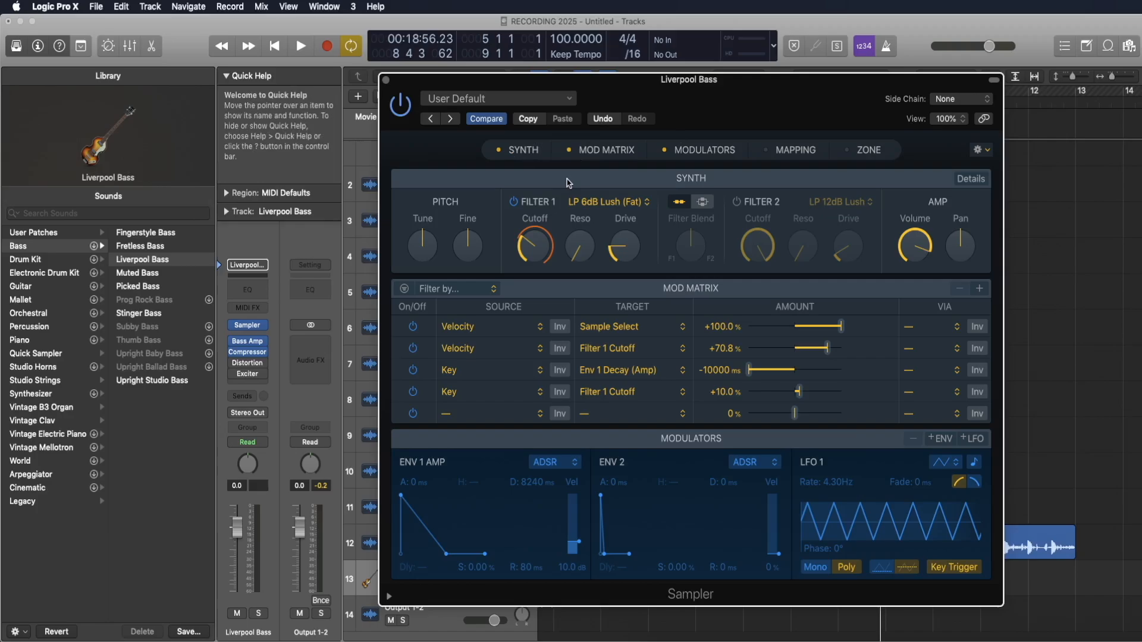
mouse_move(522, 241)
click(767, 152)
click(767, 152)
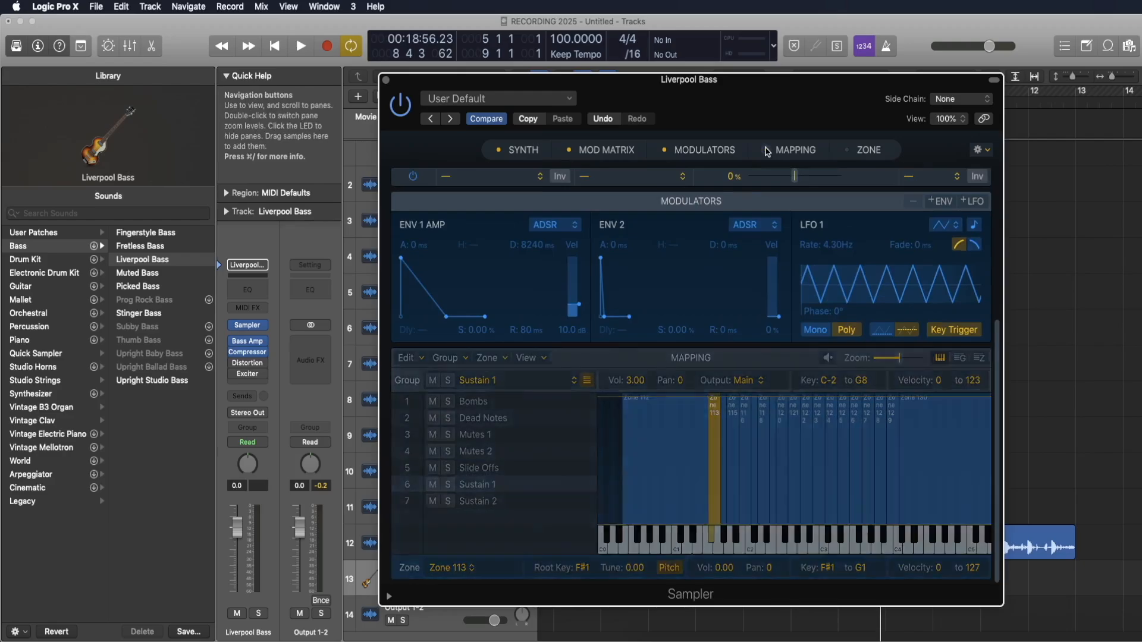
click(849, 153)
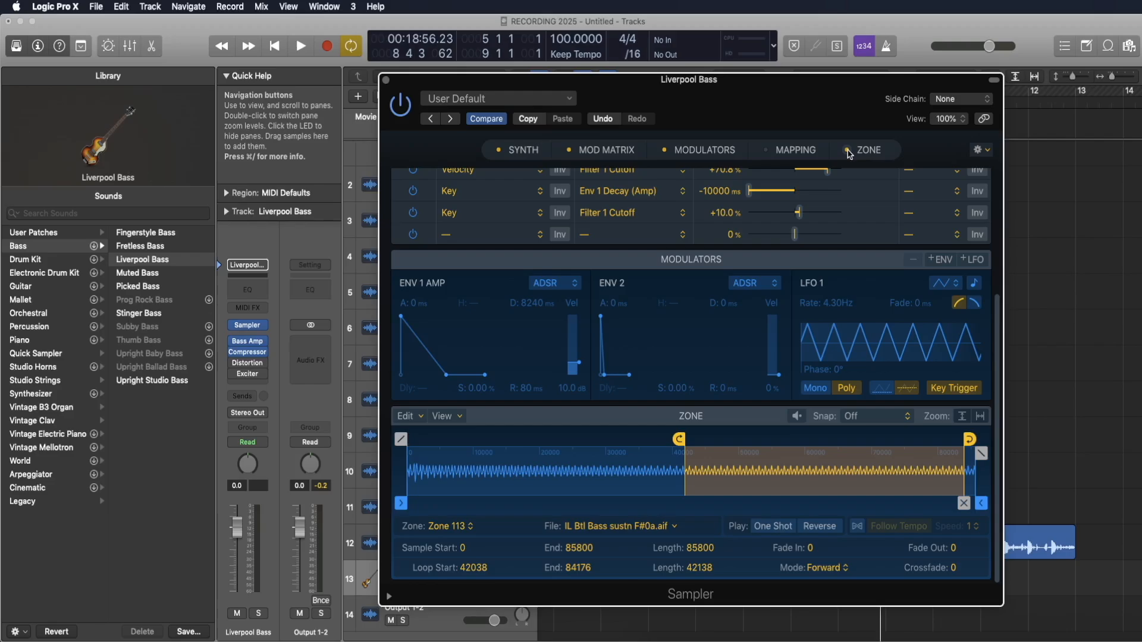
click(849, 152)
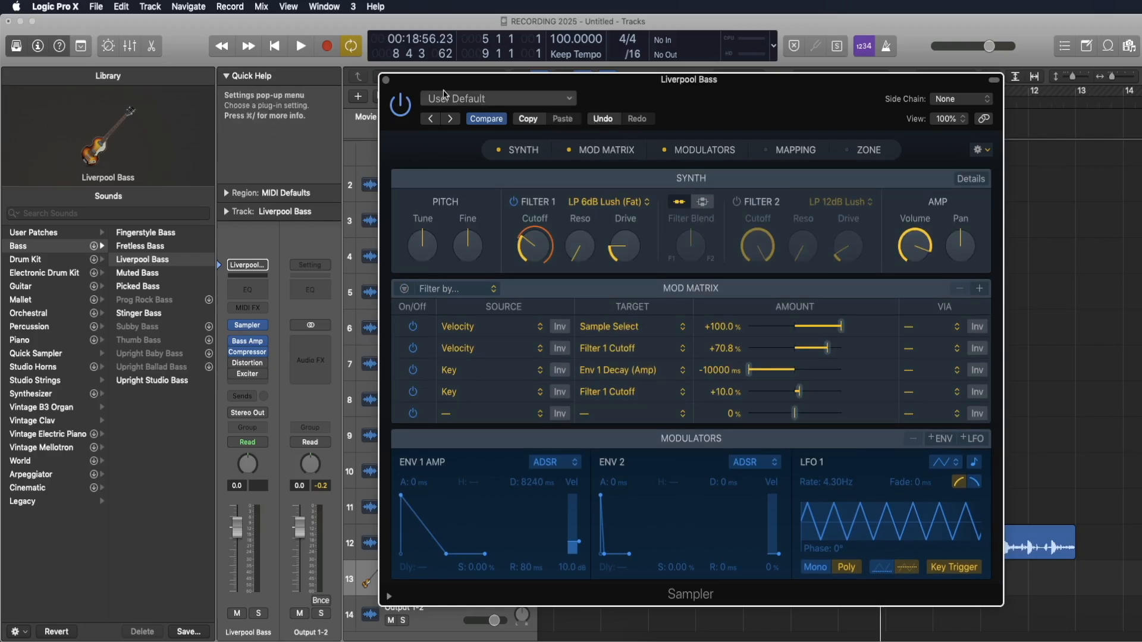
click(386, 81)
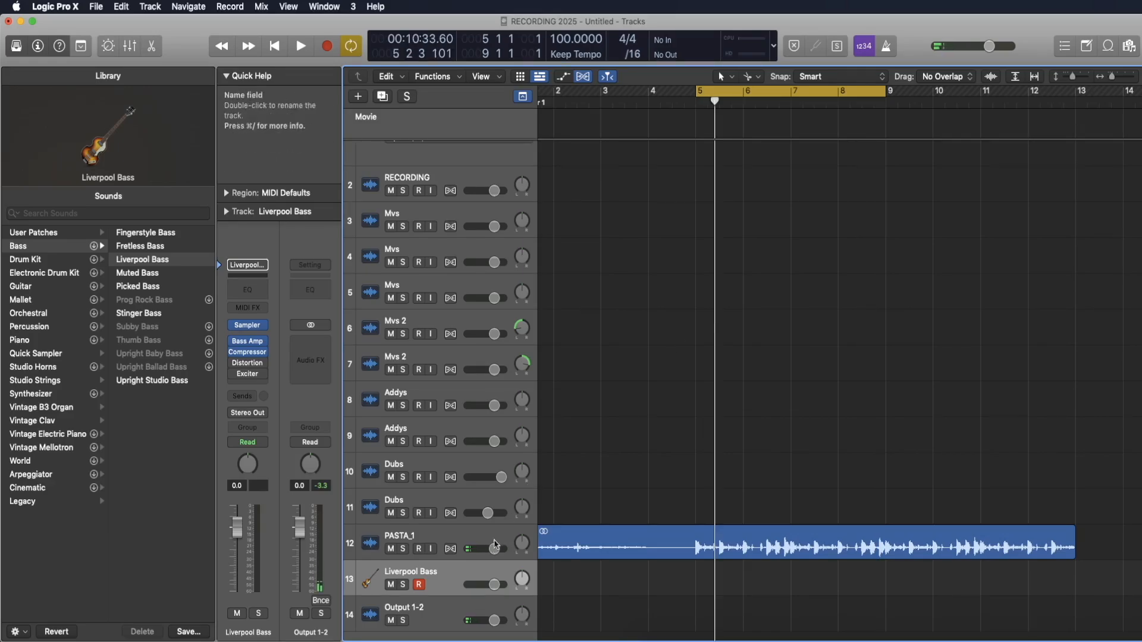
Lower the PASTA_1 track's volume slightly and play the loop to check the level against the bass
drag(494, 555, 484, 555)
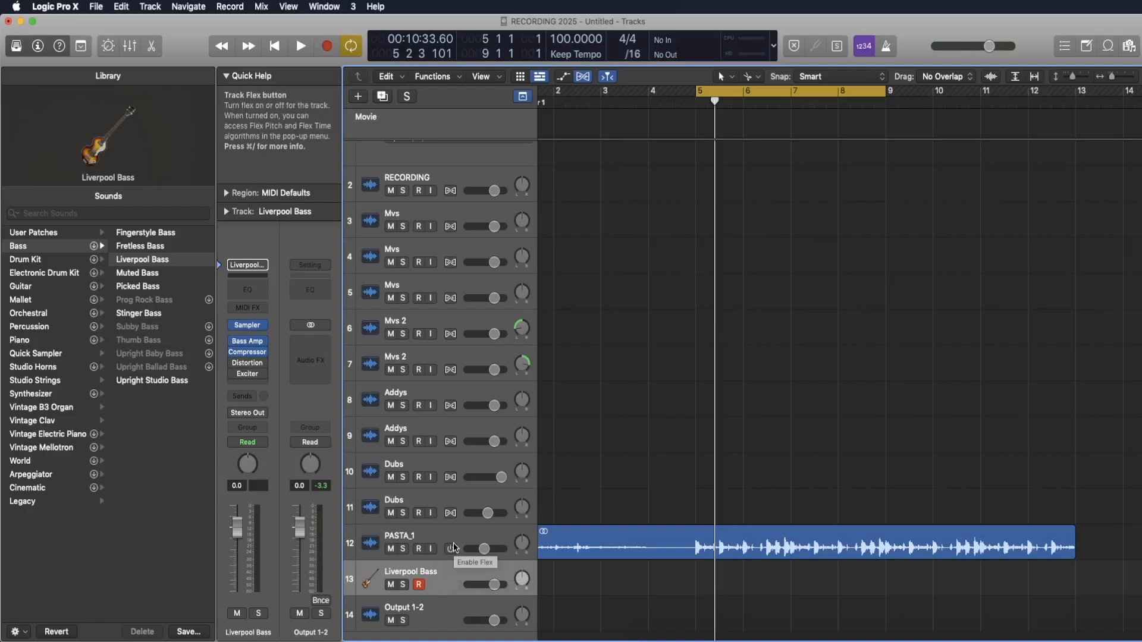
key(space)
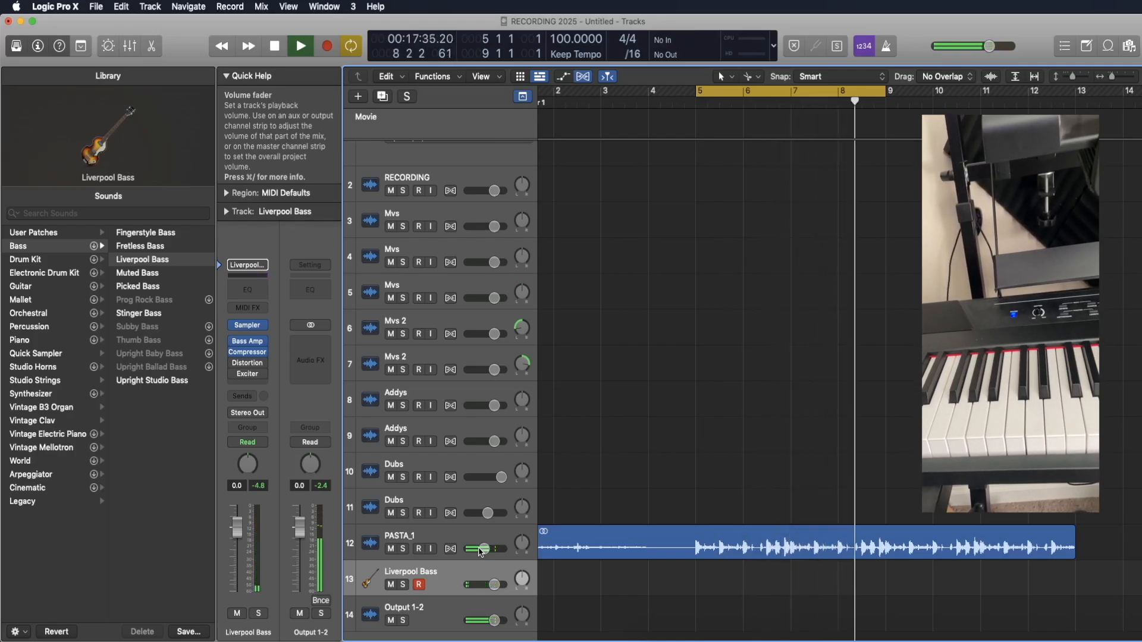
key(space)
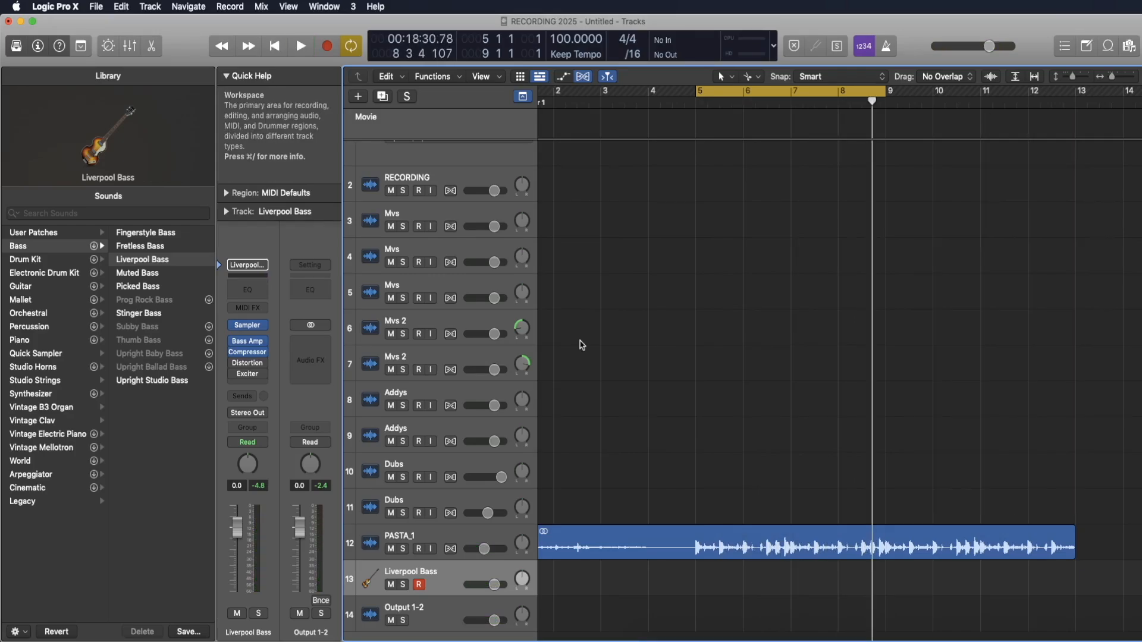
Lower the Fine pitch tuning in the Liverpool Bass track's Sampler and close the plug-in window
click(249, 326)
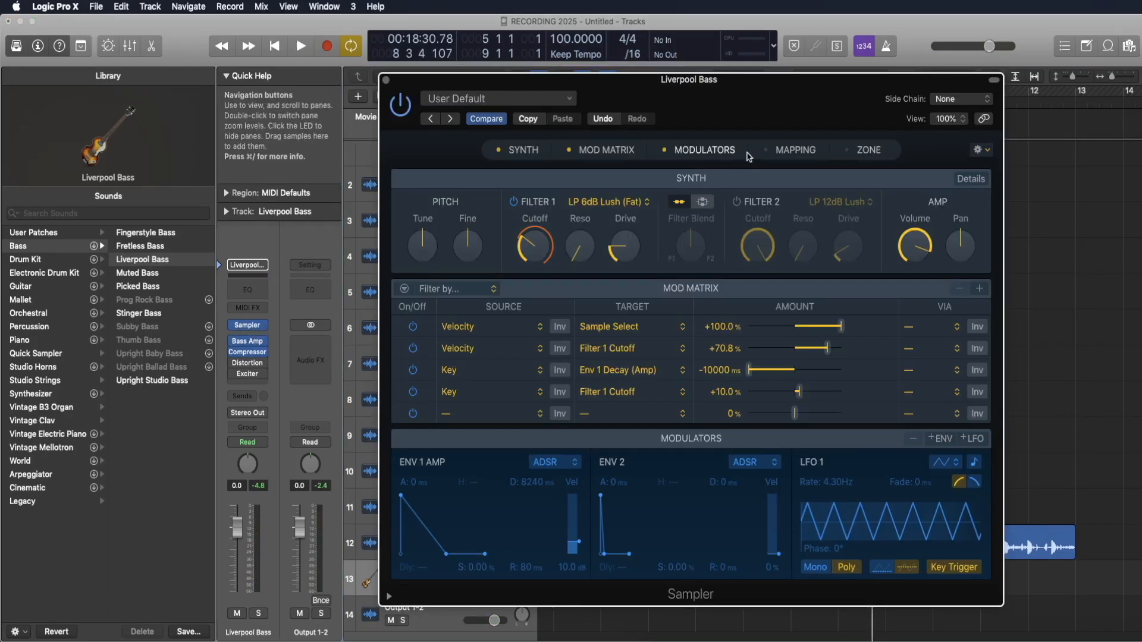
mouse_move(472, 246)
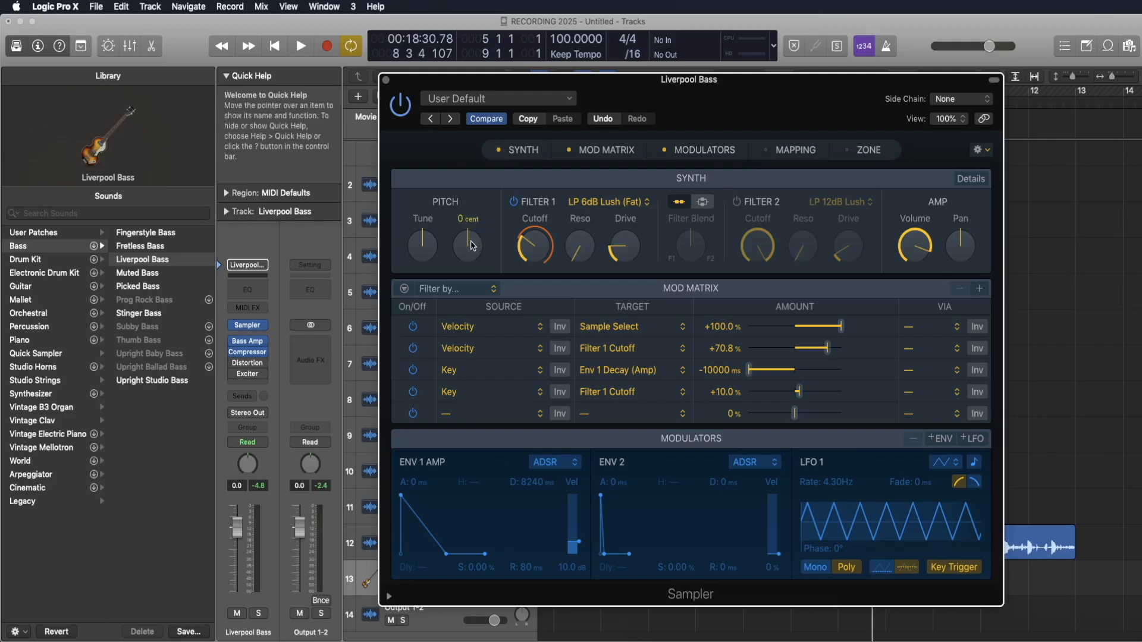
drag(471, 244, 492, 391)
mouse_move(474, 225)
key(super+w)
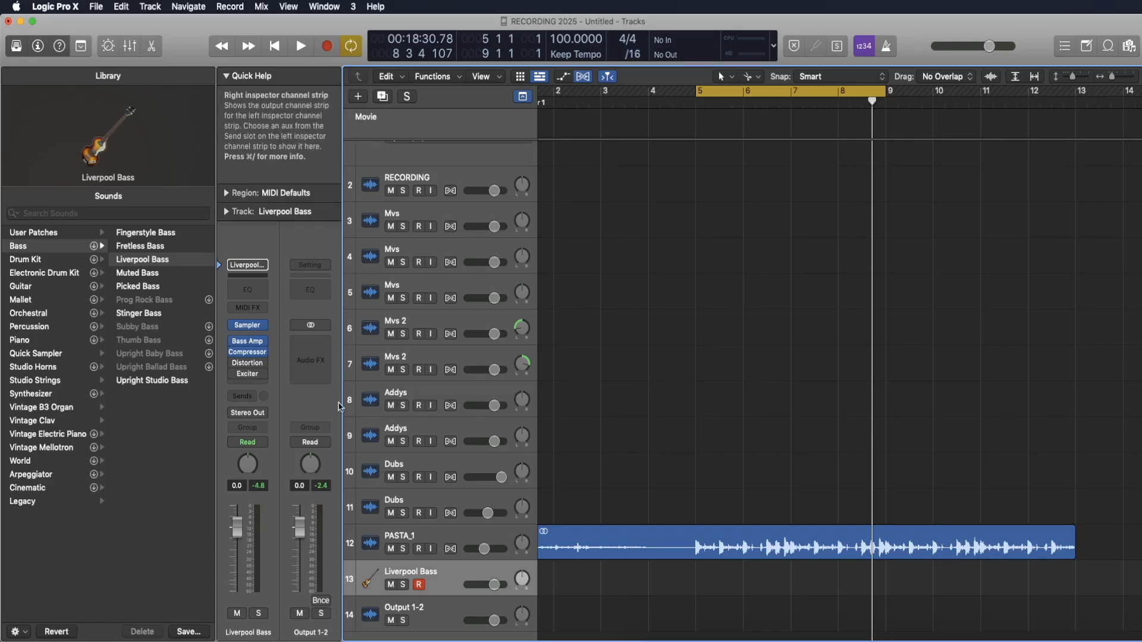
Load the Deep preset in the Liverpool Bass track's Bass Amp Designer and toggle the amp compressor's soft/hard switch
click(248, 342)
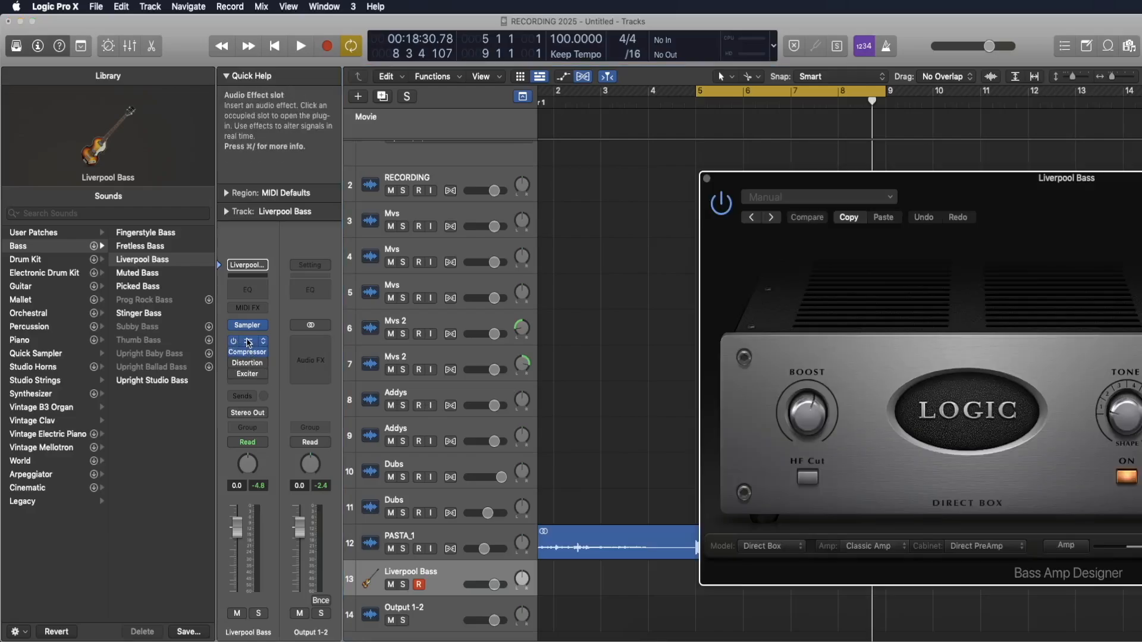
drag(1131, 195, 788, 154)
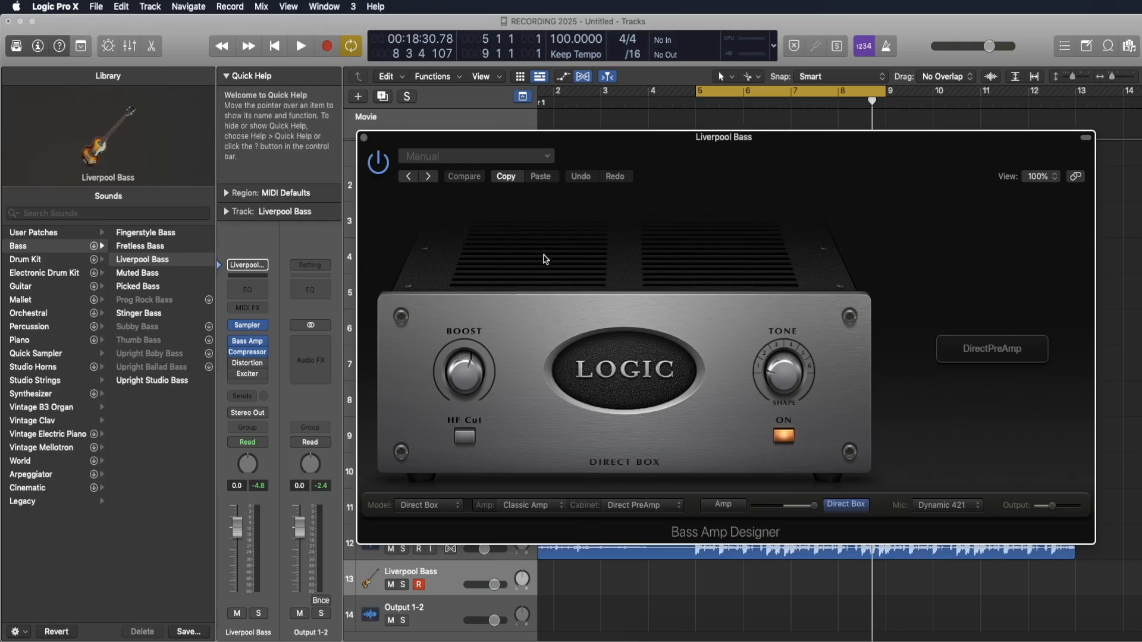
click(528, 159)
click(476, 531)
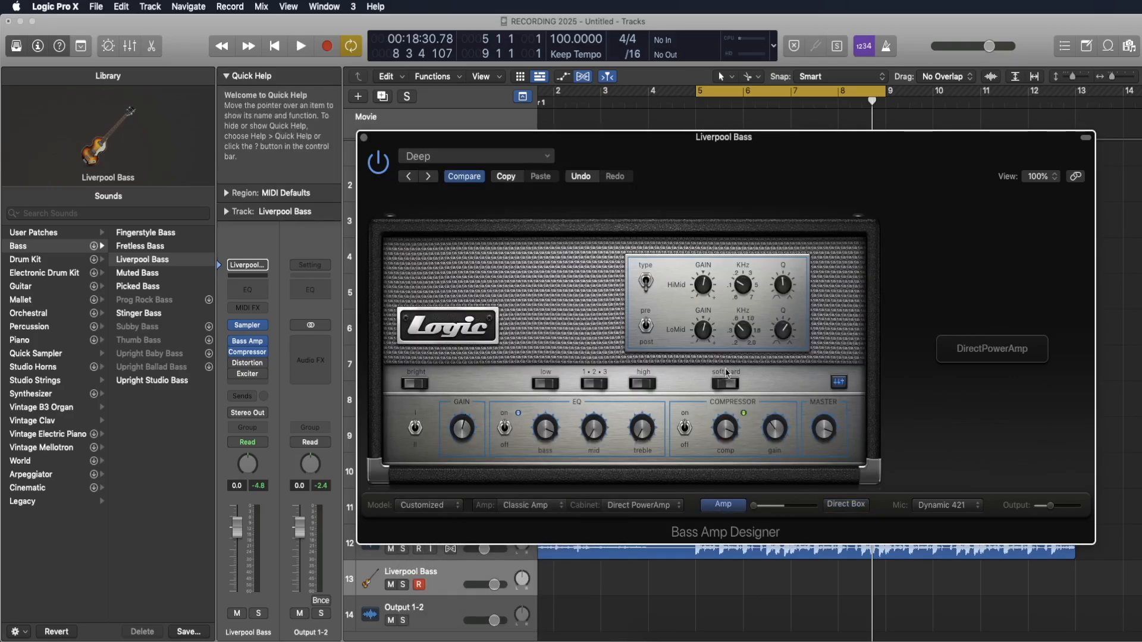
click(720, 387)
key(super+w)
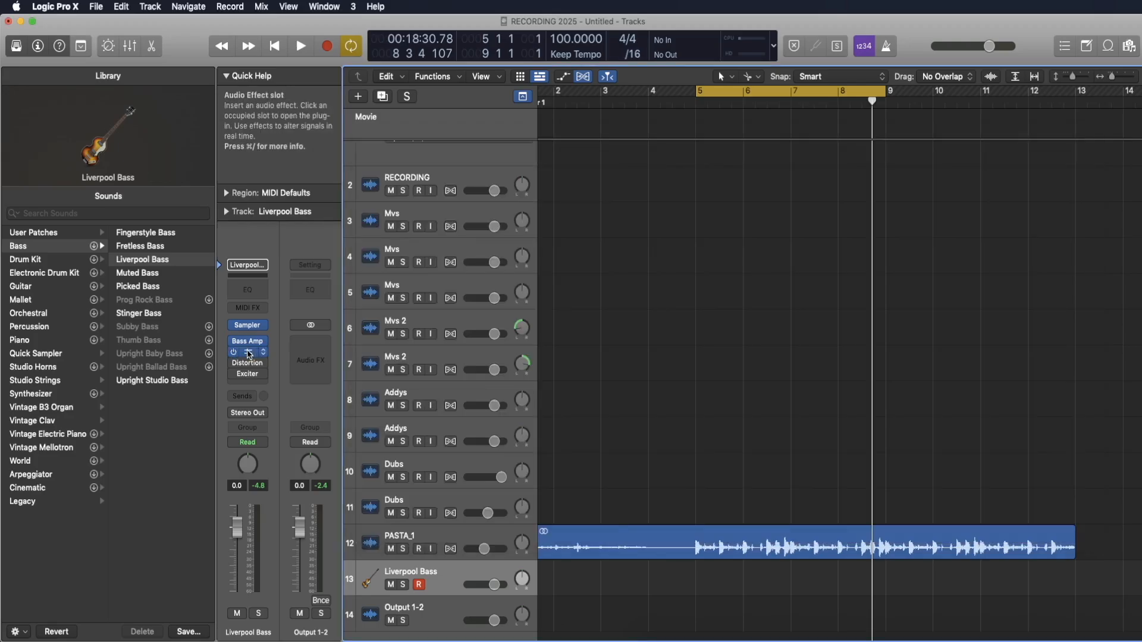
Load the Bass Heavy guitar preset in the Liverpool Bass track's Compressor and set its Distortion to Soft
click(248, 355)
drag(964, 194, 826, 104)
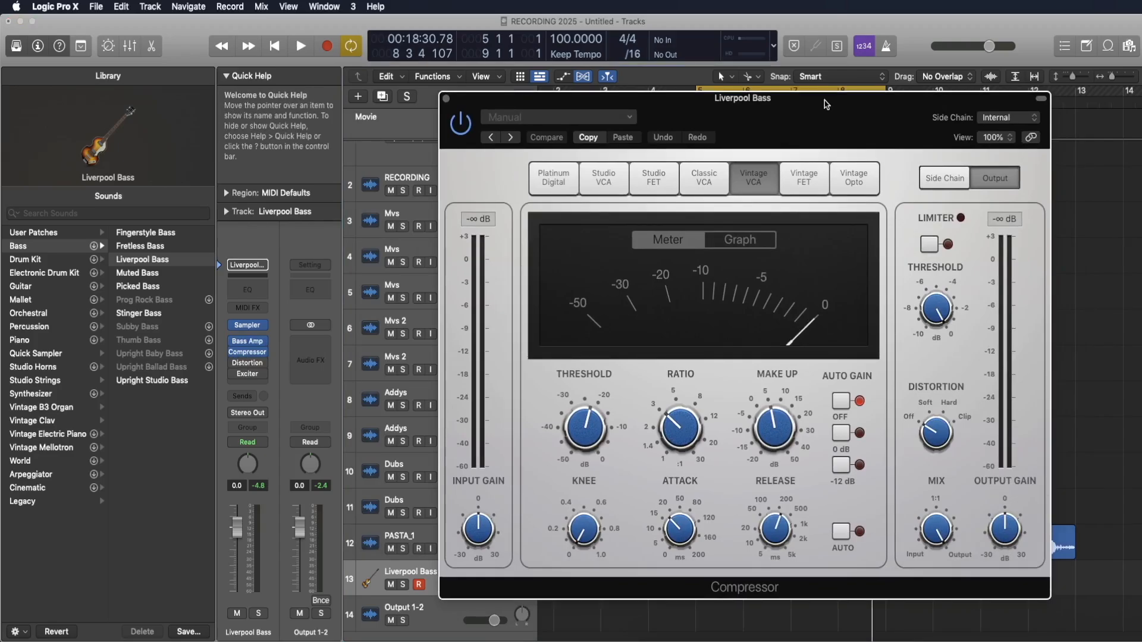
click(631, 118)
mouse_move(682, 398)
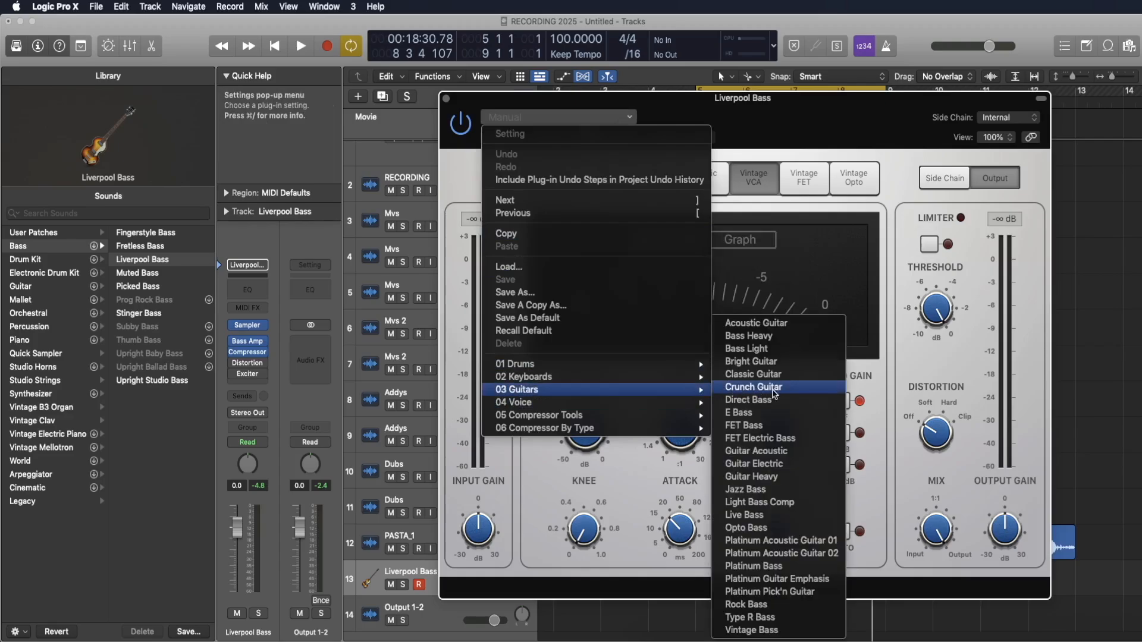
click(776, 335)
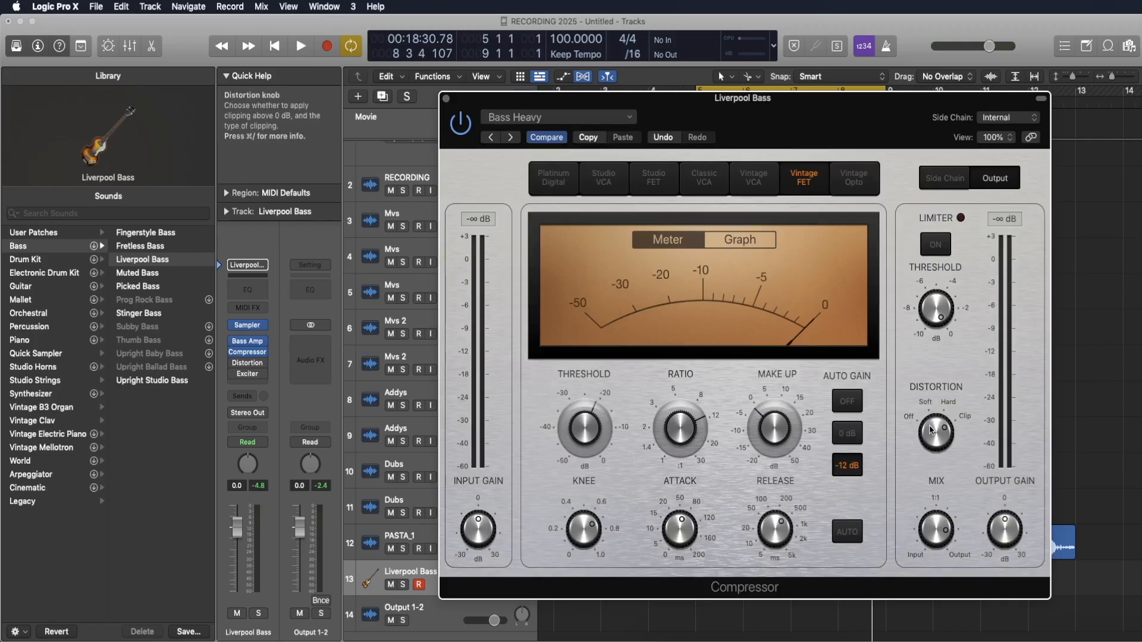
drag(928, 452, 922, 465)
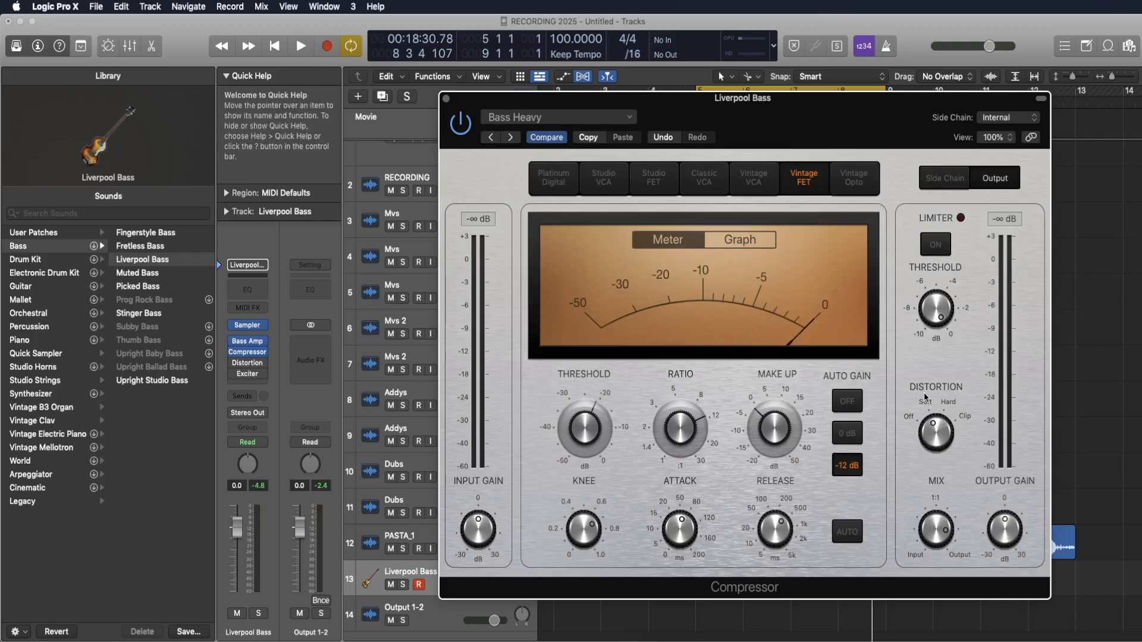
click(447, 99)
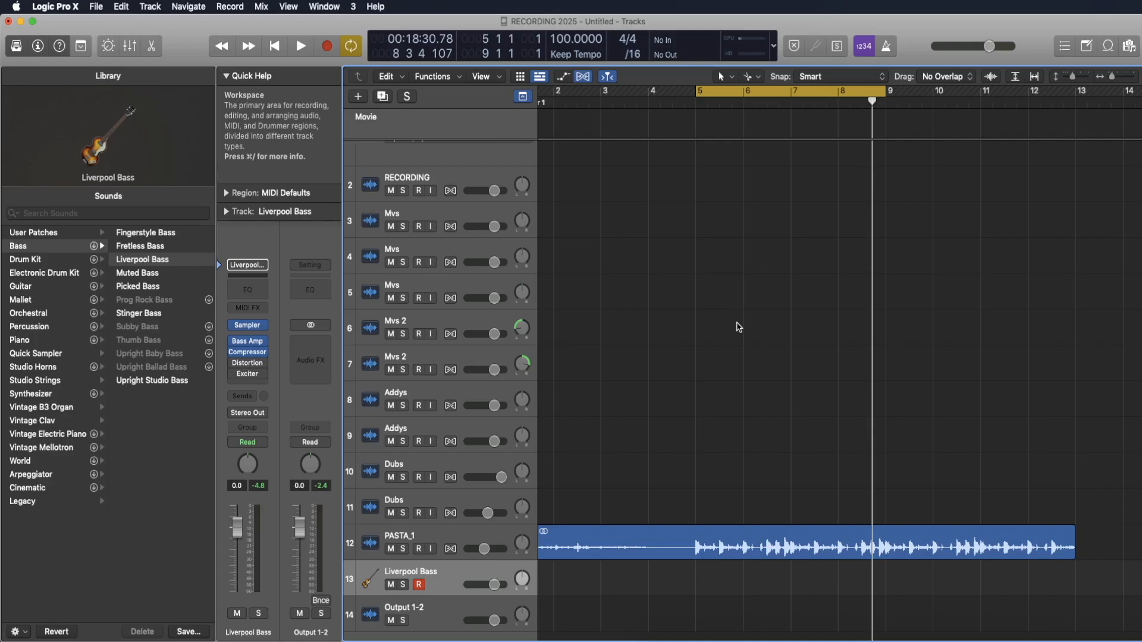
Rehearse the bass line over the loop and record it on the Liverpool Bass track from bar 5 to bar 9
key(space)
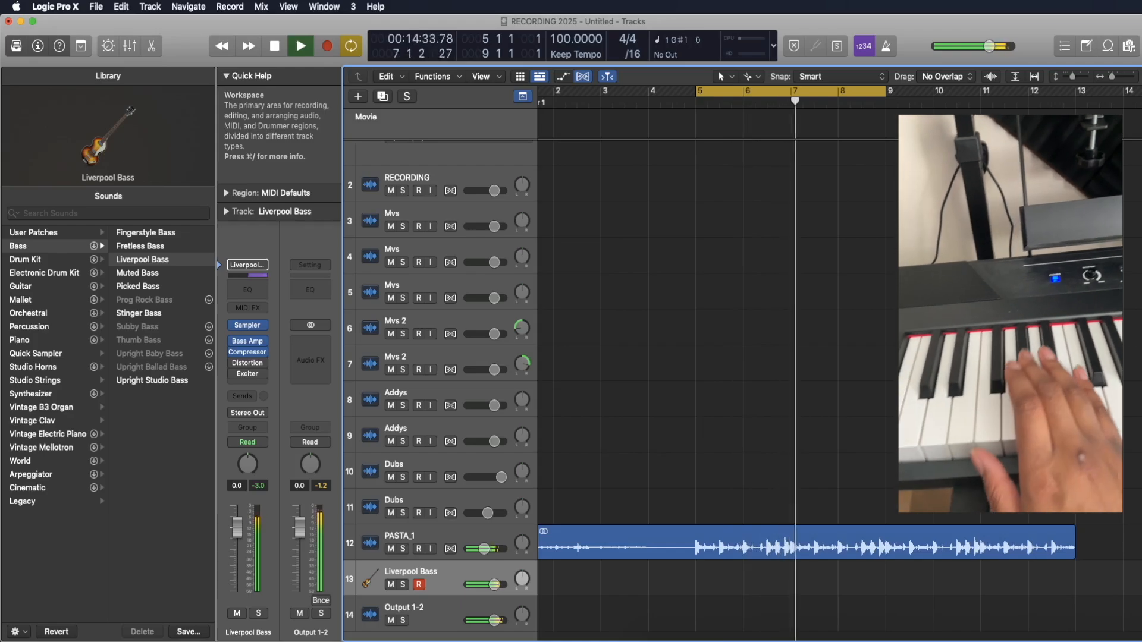
key(space)
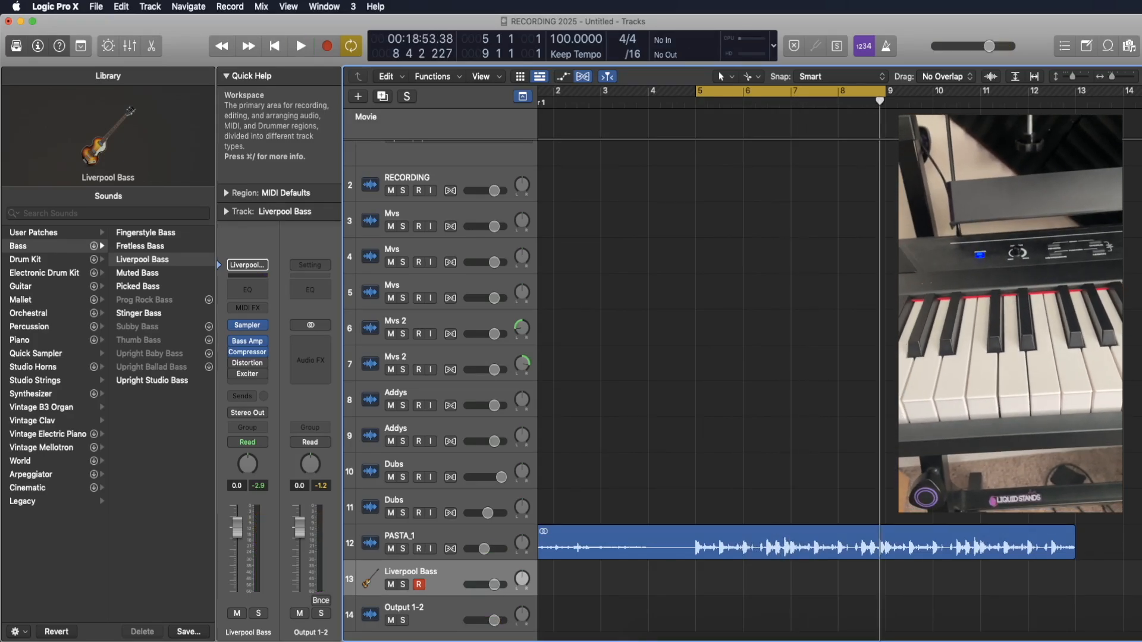
key(space)
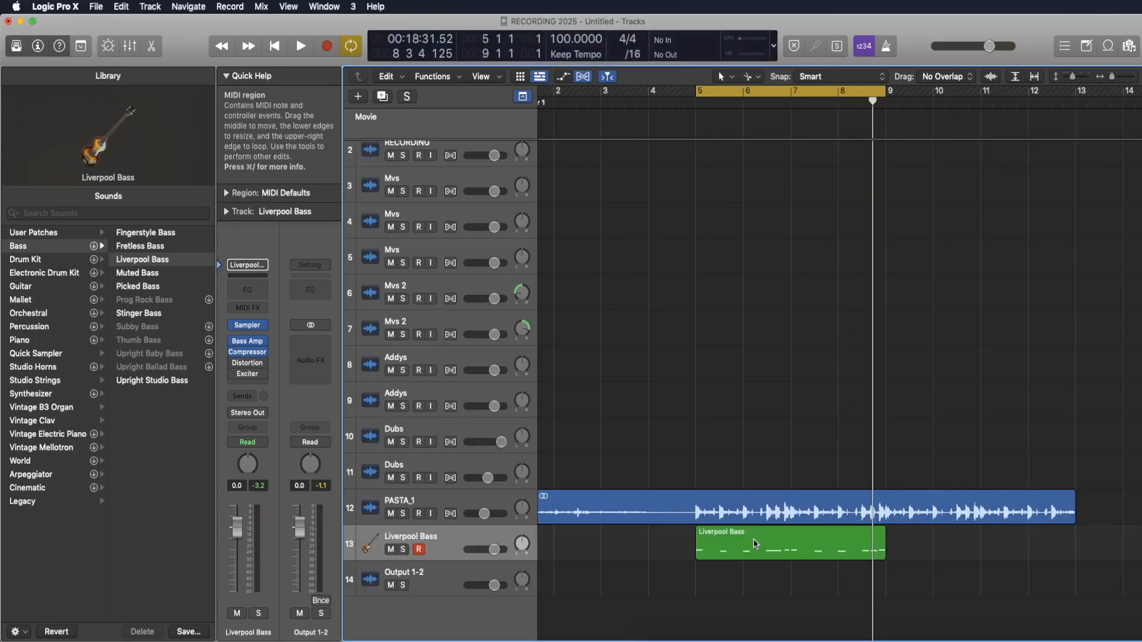
Open the recorded Liverpool Bass region in the Piano Roll and quantize all its notes to 1/16 Note
double_click(755, 543)
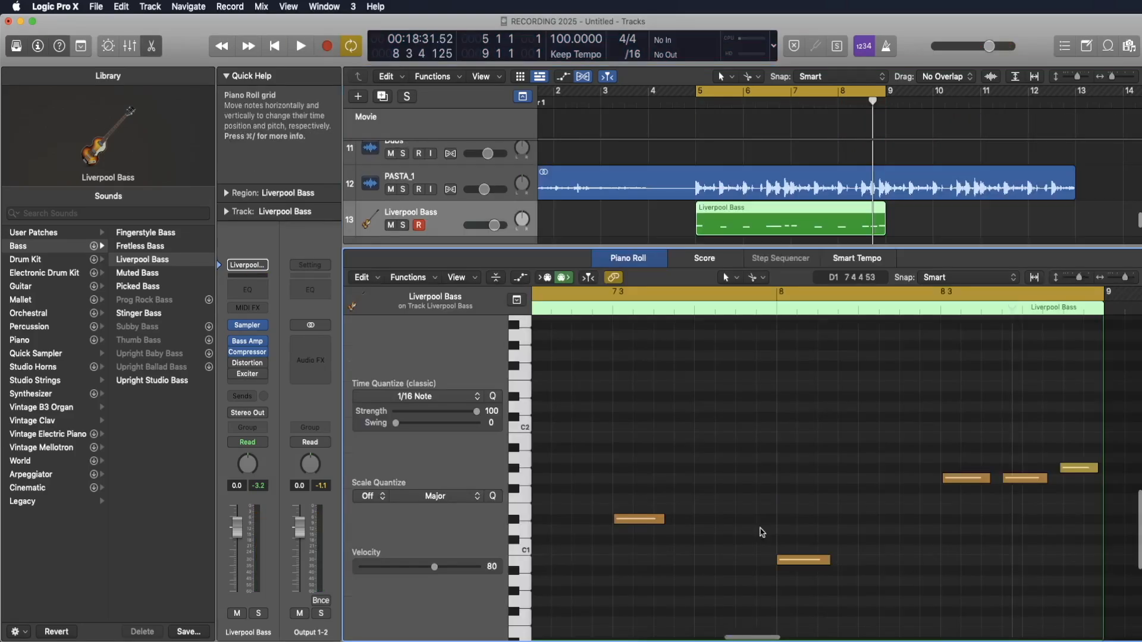
key(z)
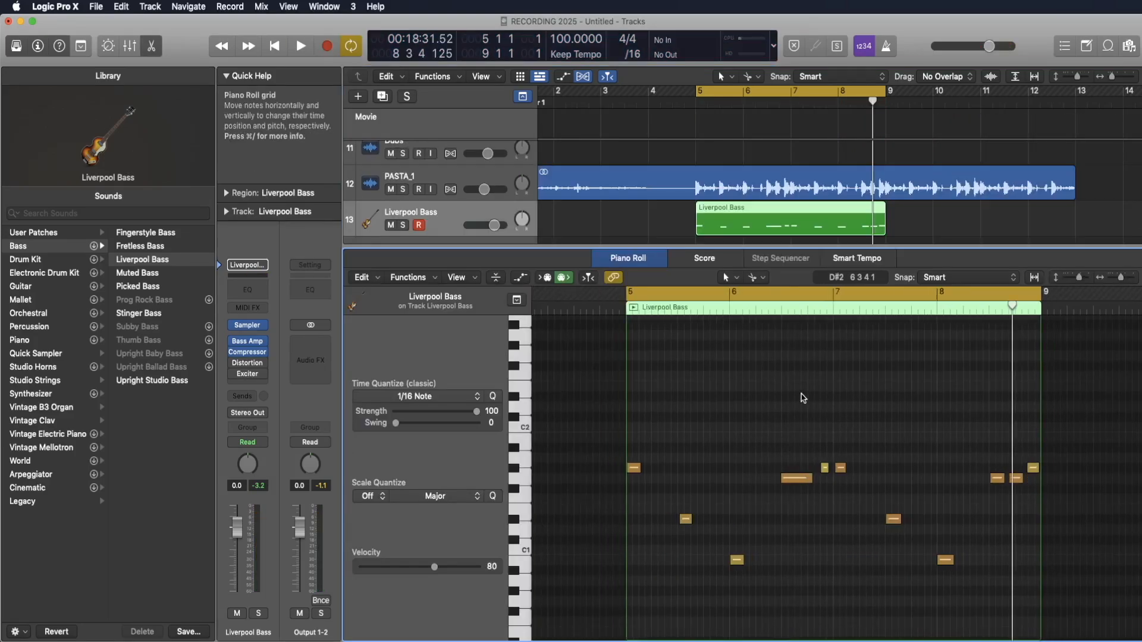
key(super+a)
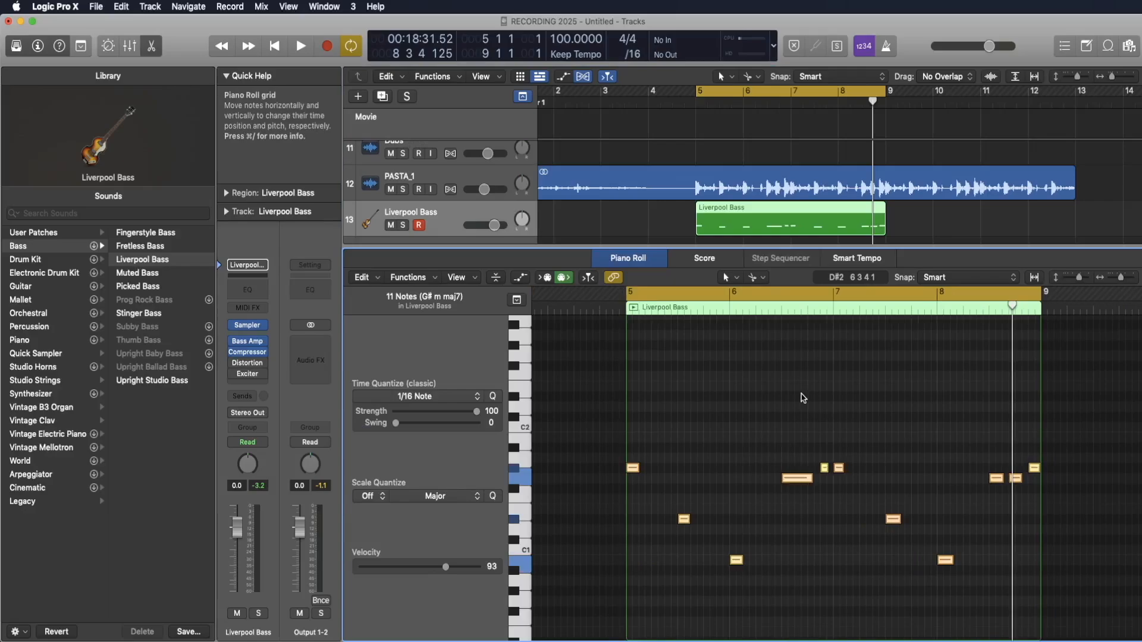
Play back the bass line over the loop and check its notes through bar 8 in the Piano Roll
key(space)
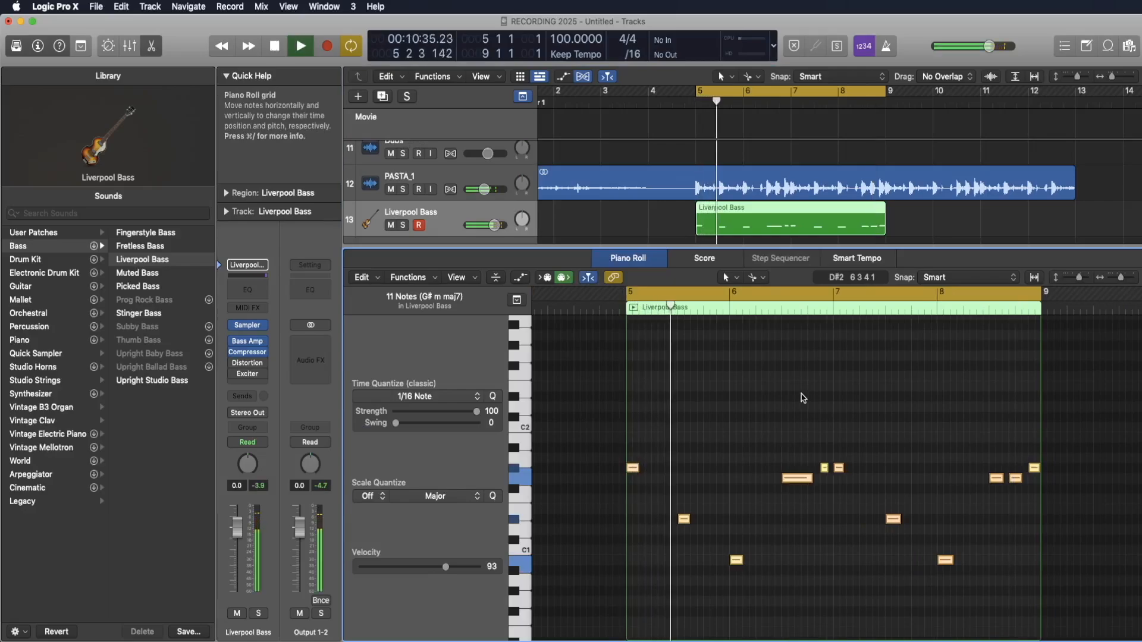
scroll(803, 398, up, 4)
scroll(803, 398, down, 1)
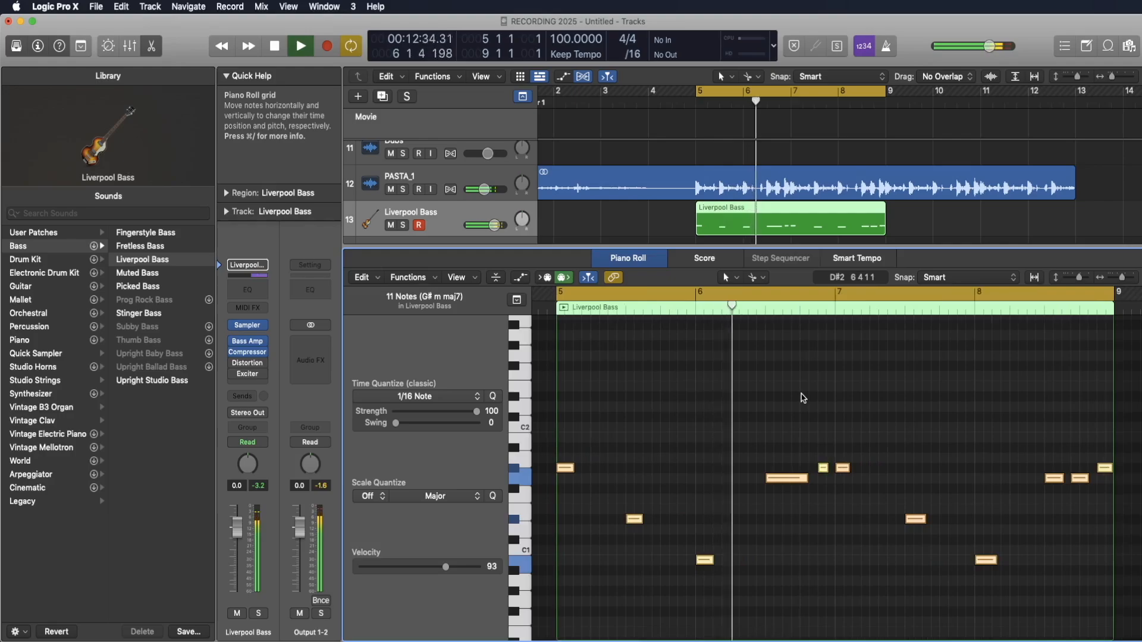
scroll(804, 398, up, 3)
scroll(803, 398, right, 5)
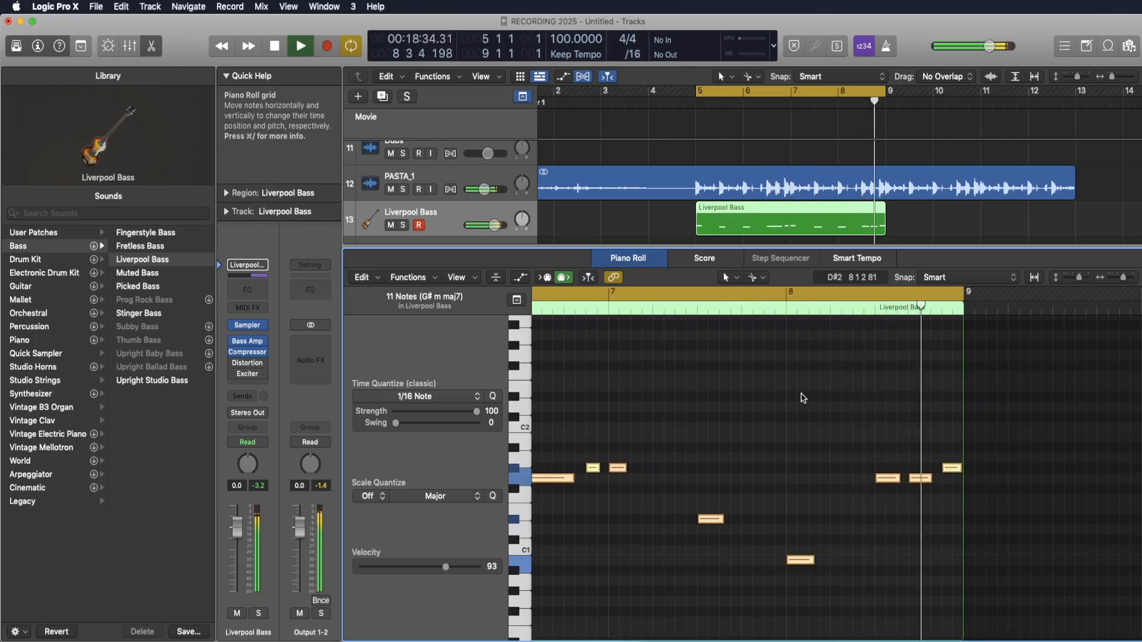
key(space)
Lengthen the two G1 notes just before the final note in bar 8 and close the Piano Roll
click(890, 419)
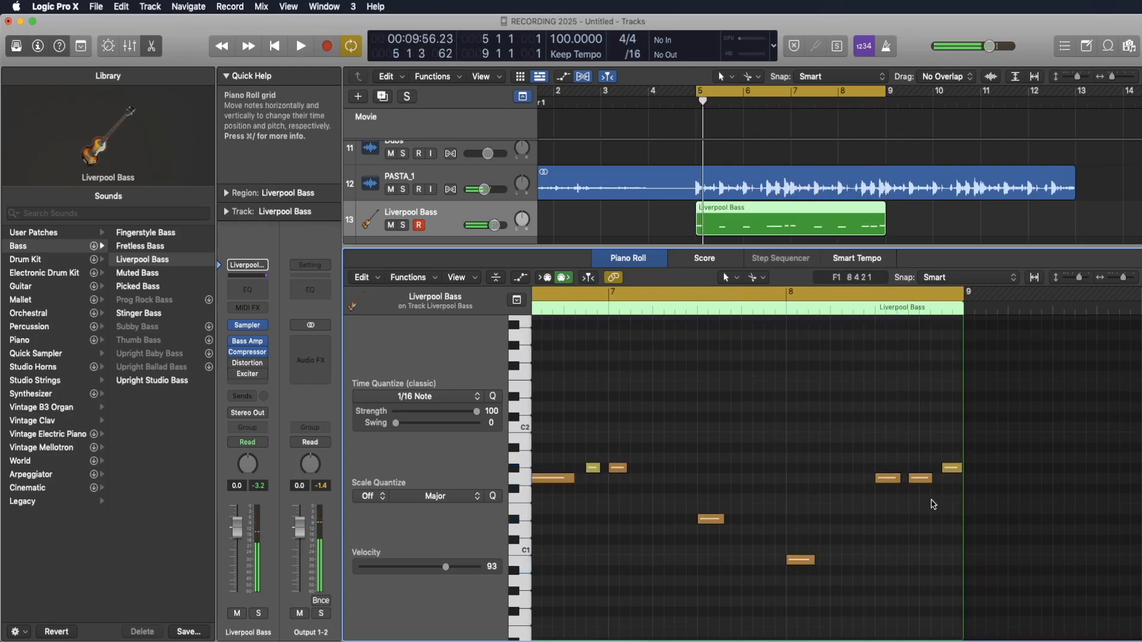
drag(931, 478, 902, 481)
click(897, 521)
scroll(898, 521, down, 3)
scroll(898, 521, left, 5)
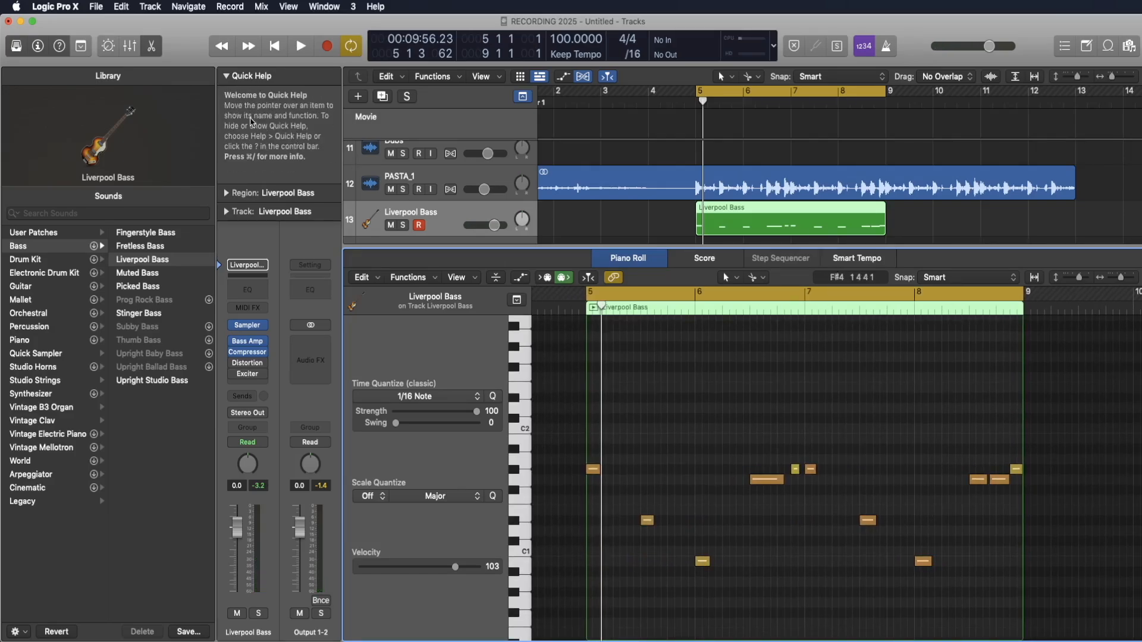
key(p)
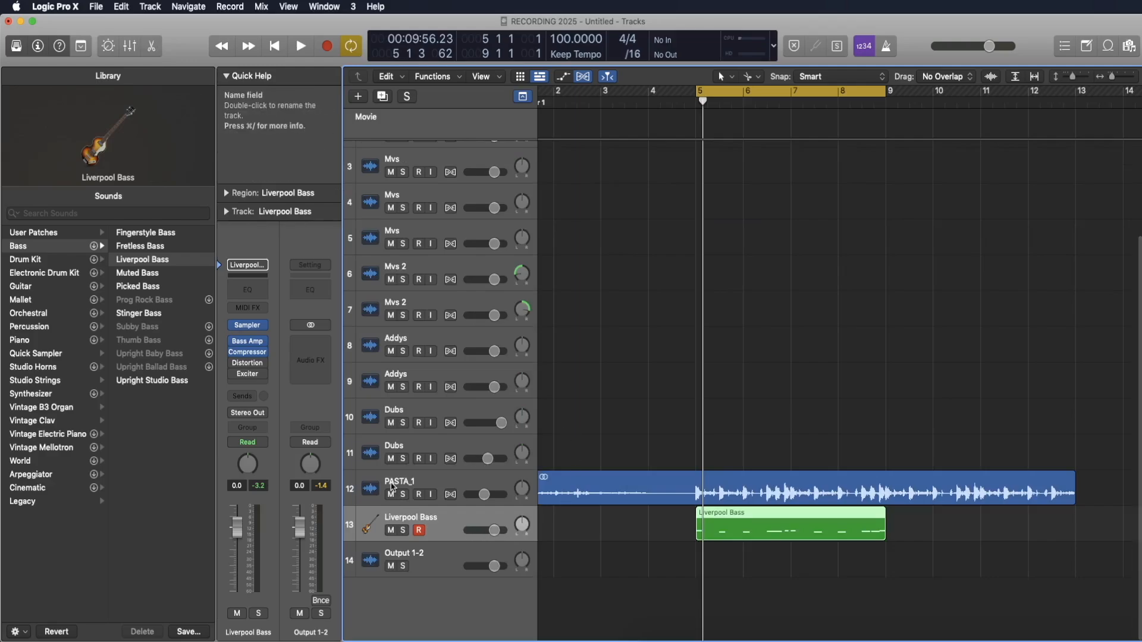
Add a Channel EQ to the Liverpool Bass track and replace it with the stereo Record Genius plug-in
click(247, 289)
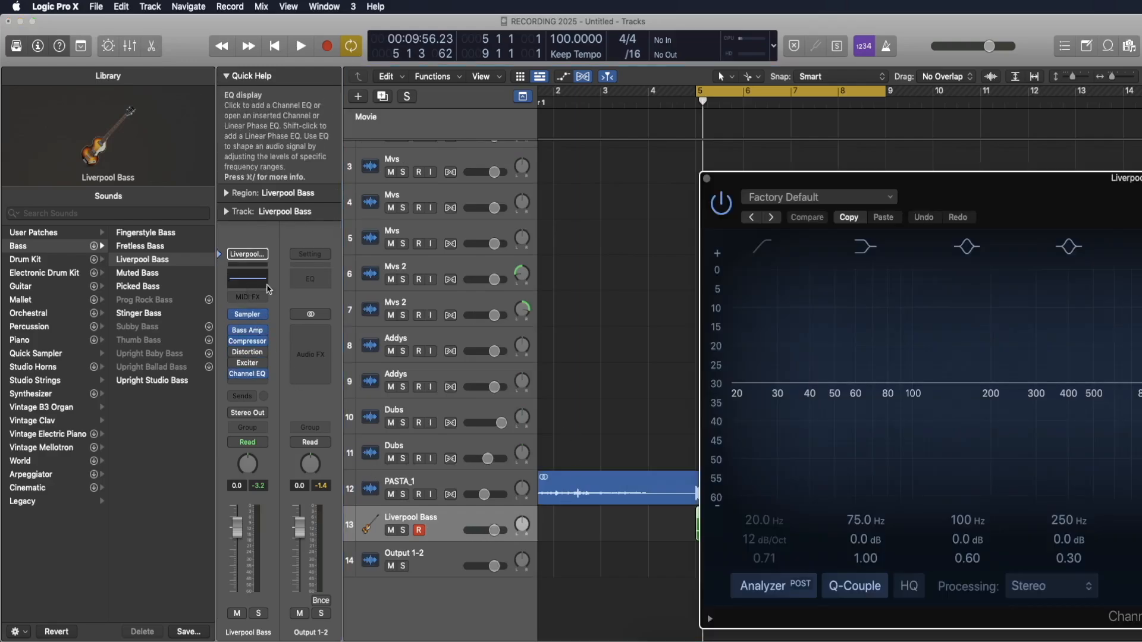
click(706, 179)
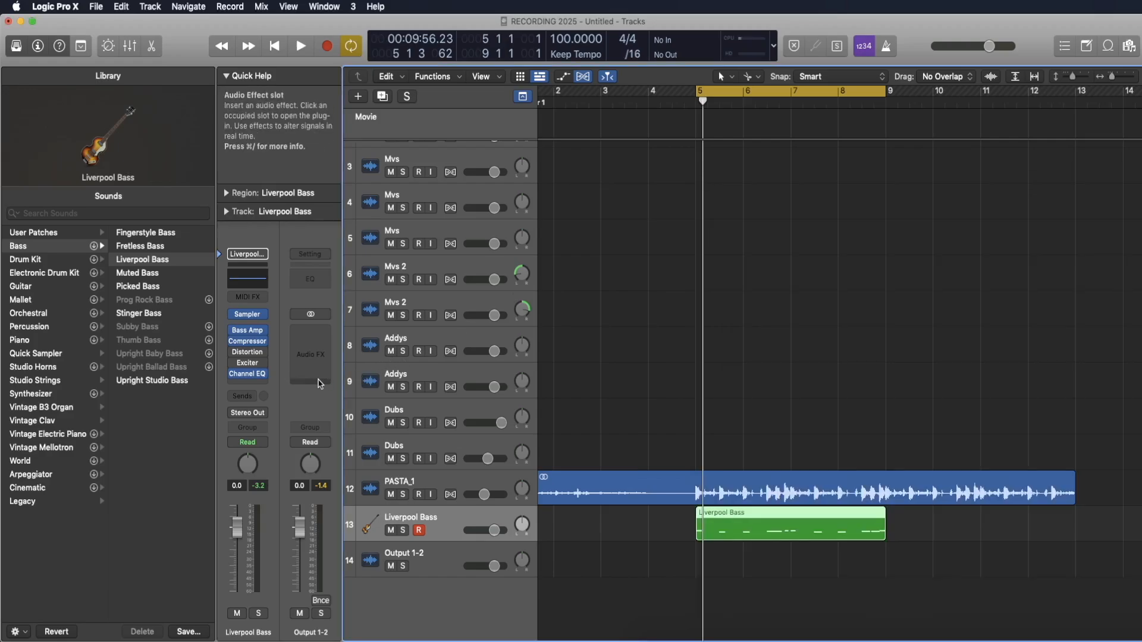
click(264, 377)
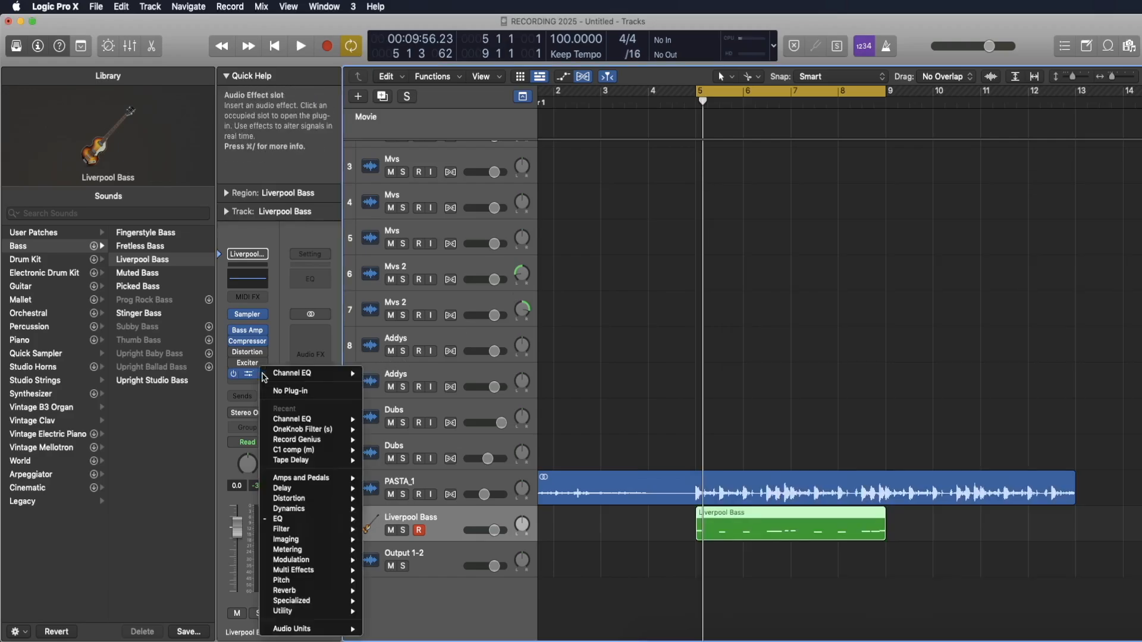
mouse_move(337, 440)
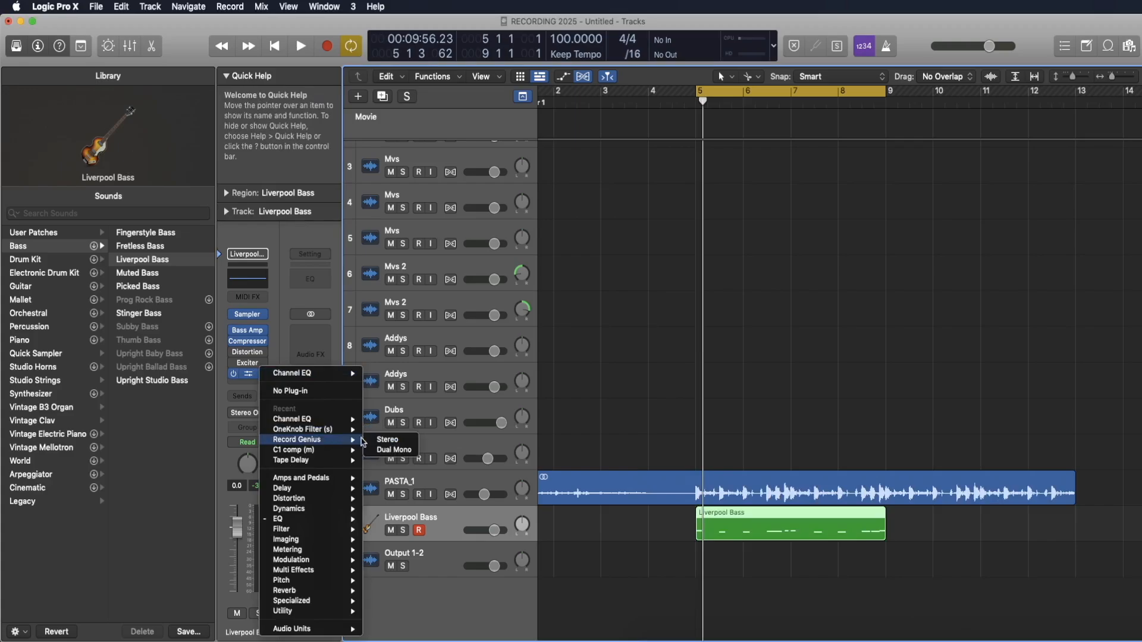
click(389, 441)
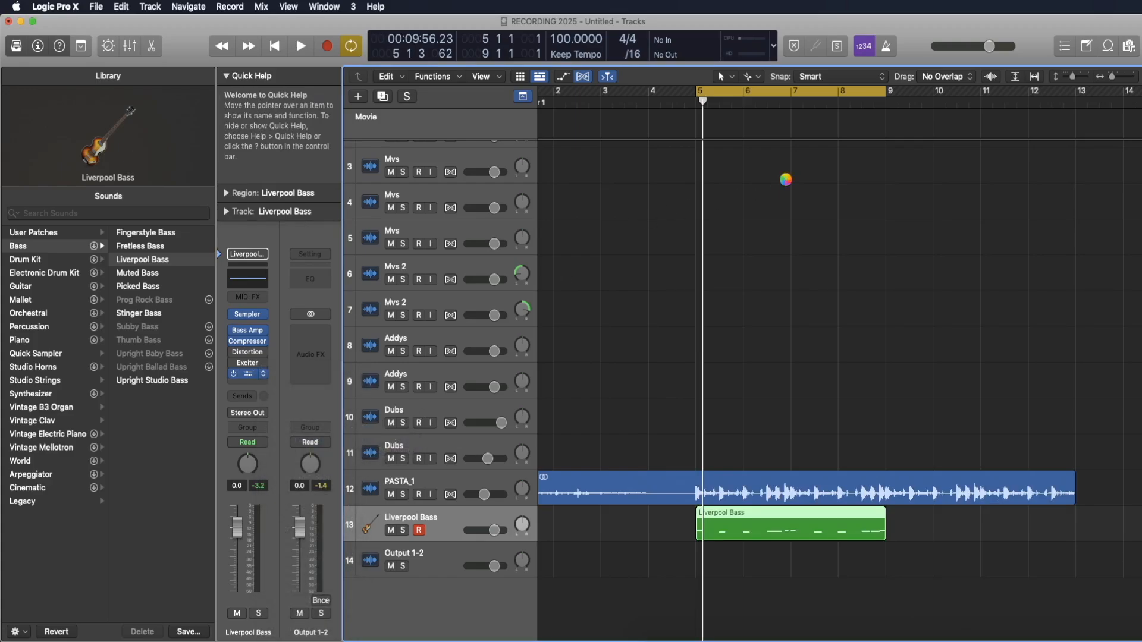
Load the Equalizer – 808 2 preset in Record Genius and close the plug-in window
drag(1023, 188, 715, 70)
click(666, 149)
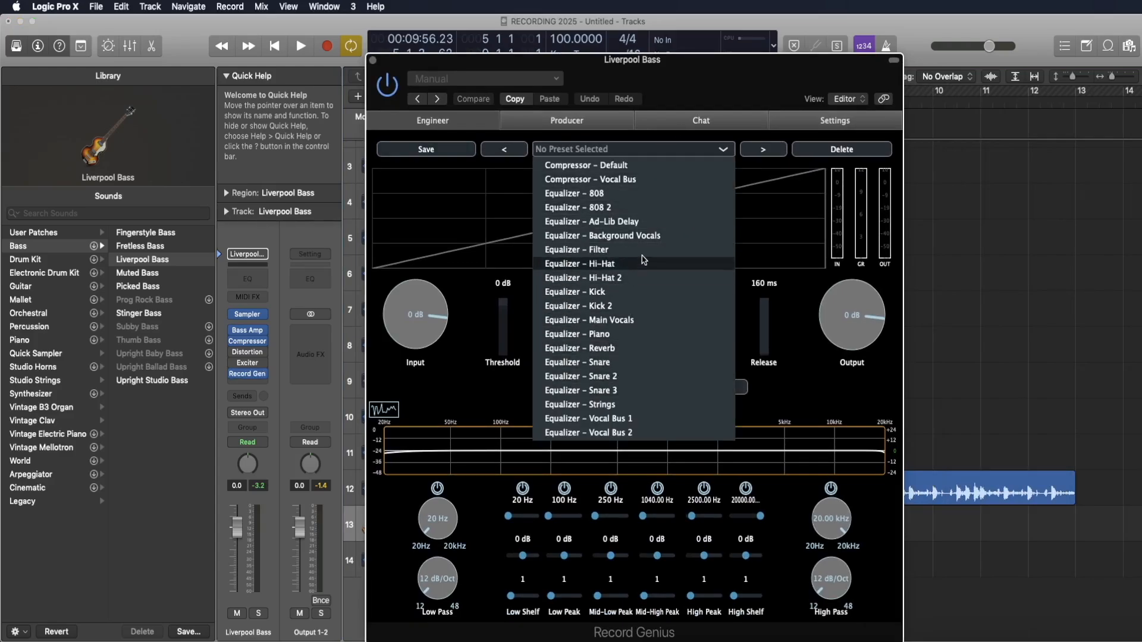
click(639, 207)
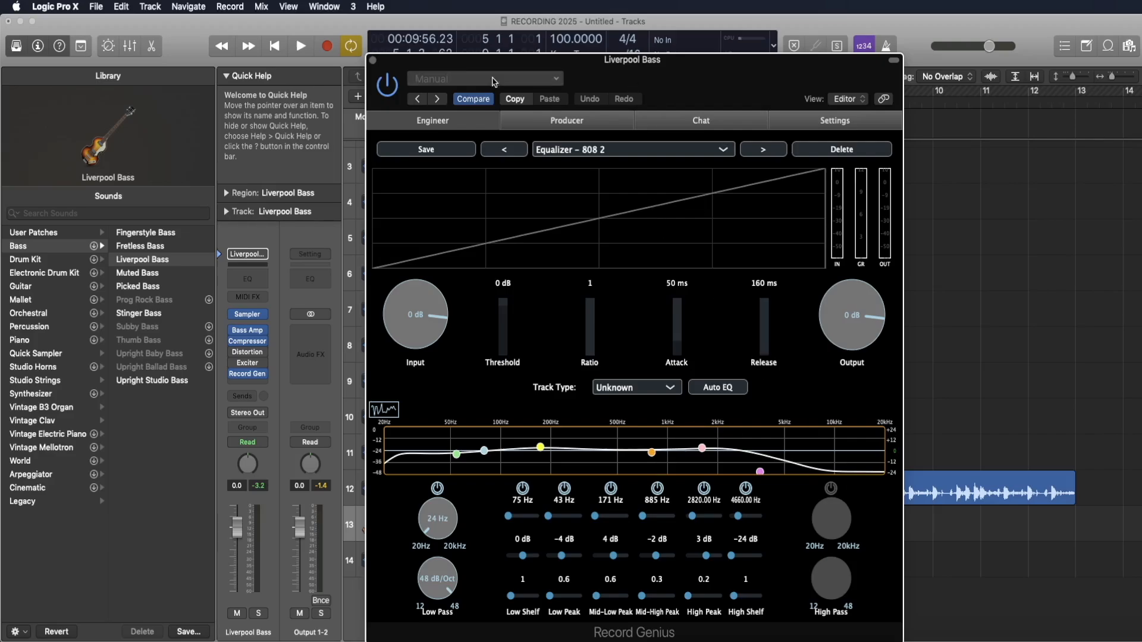
click(373, 62)
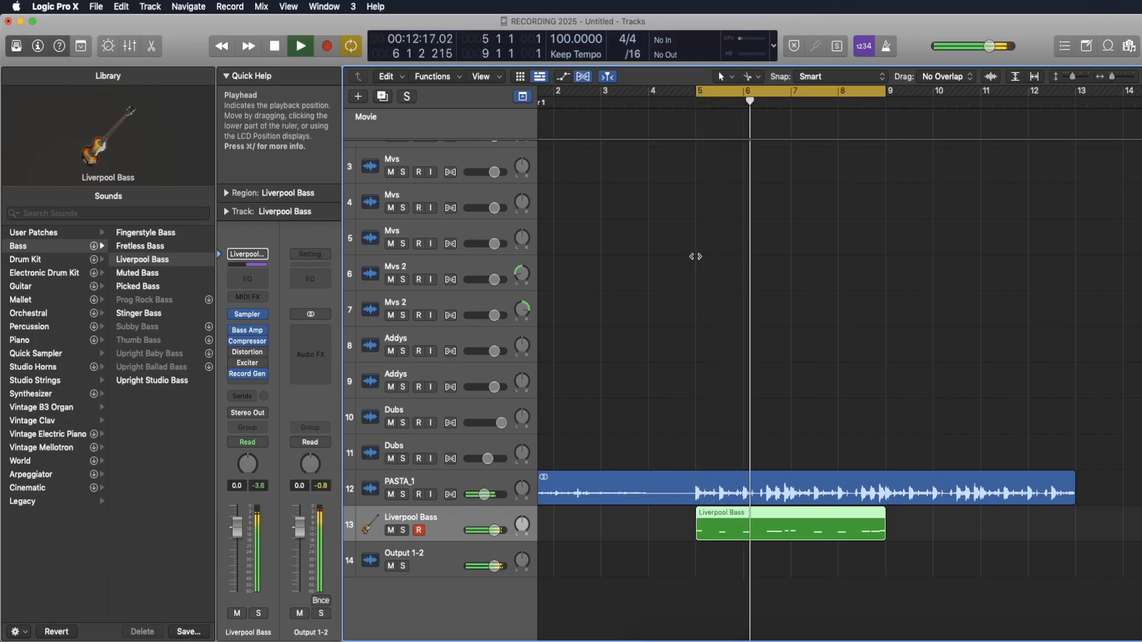
Balance the mix by lowering the Liverpool Bass volume to -3.3 dB and slightly raising the PASTA_1 volume
drag(482, 534, 477, 534)
drag(483, 495, 488, 531)
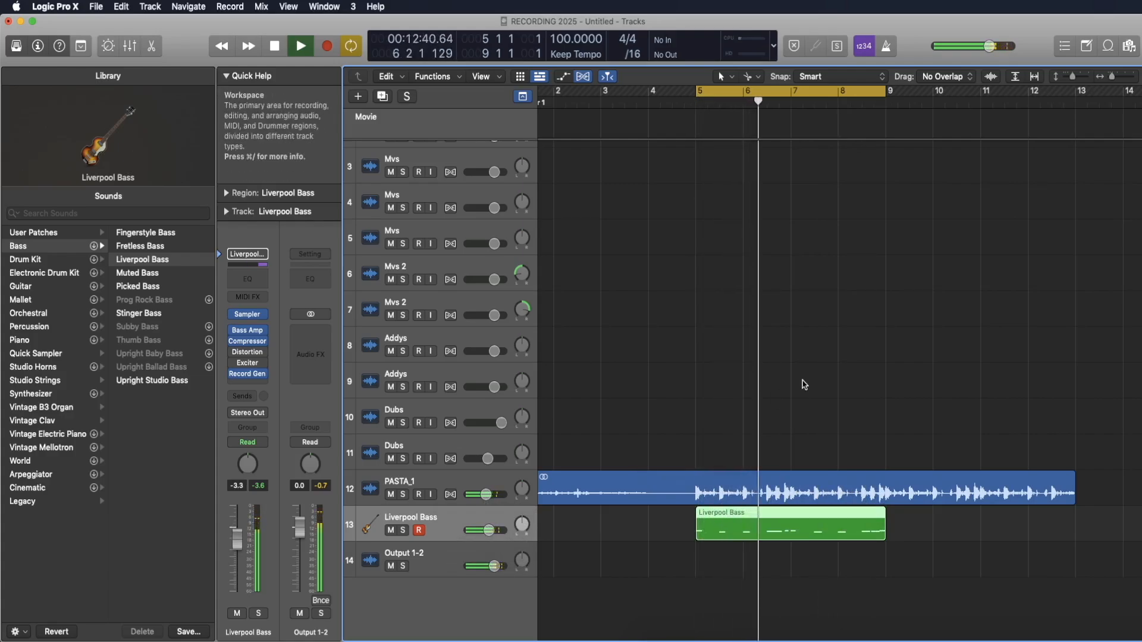
Set the Liverpool Bass track's Compressor threshold to -14.0 dB, close the plug-in window and stop playback
click(248, 342)
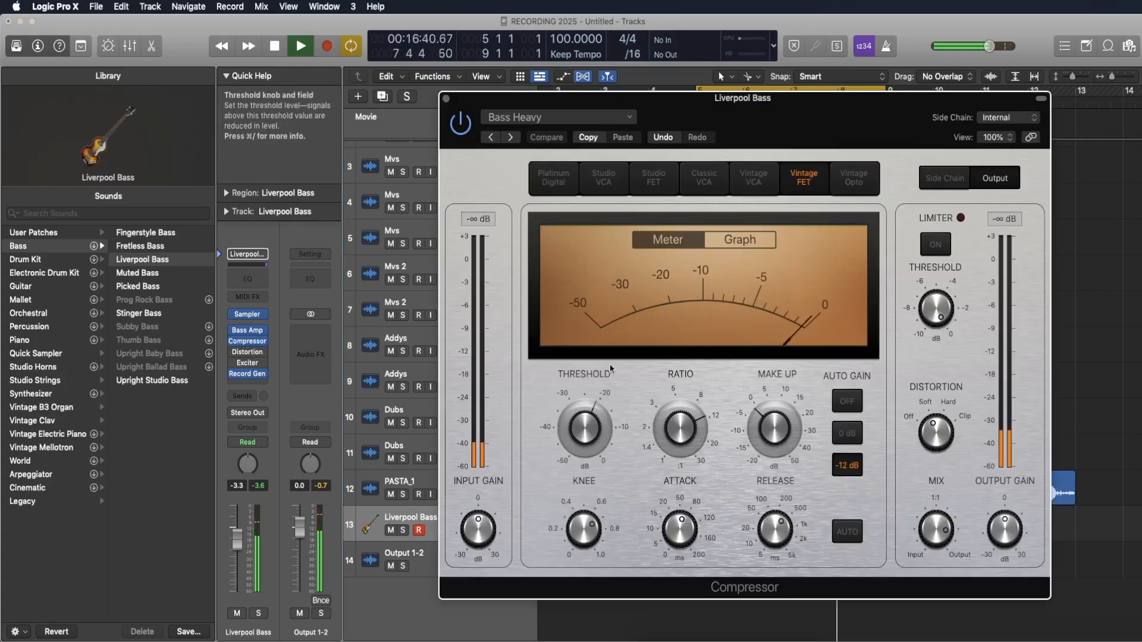
drag(585, 411, 584, 388)
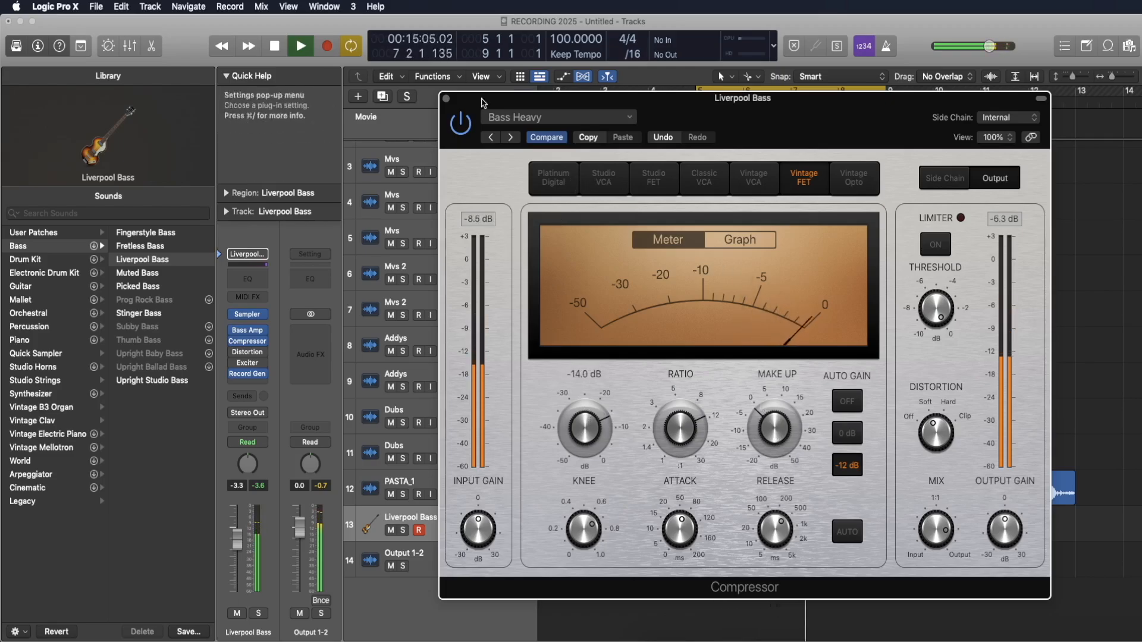
key(super+w)
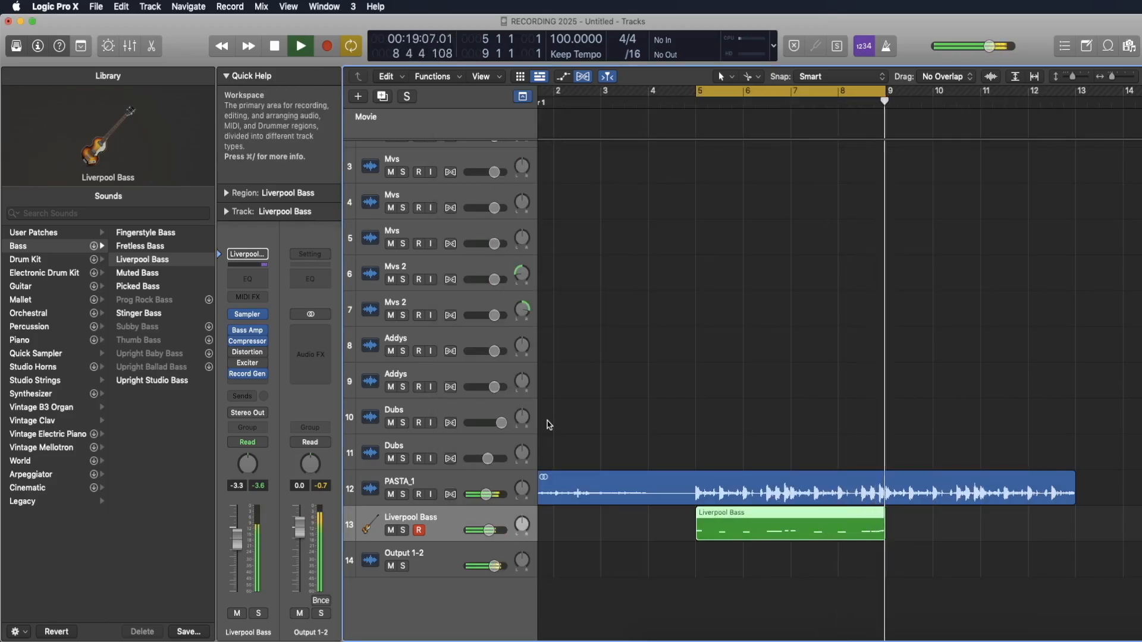
key(space)
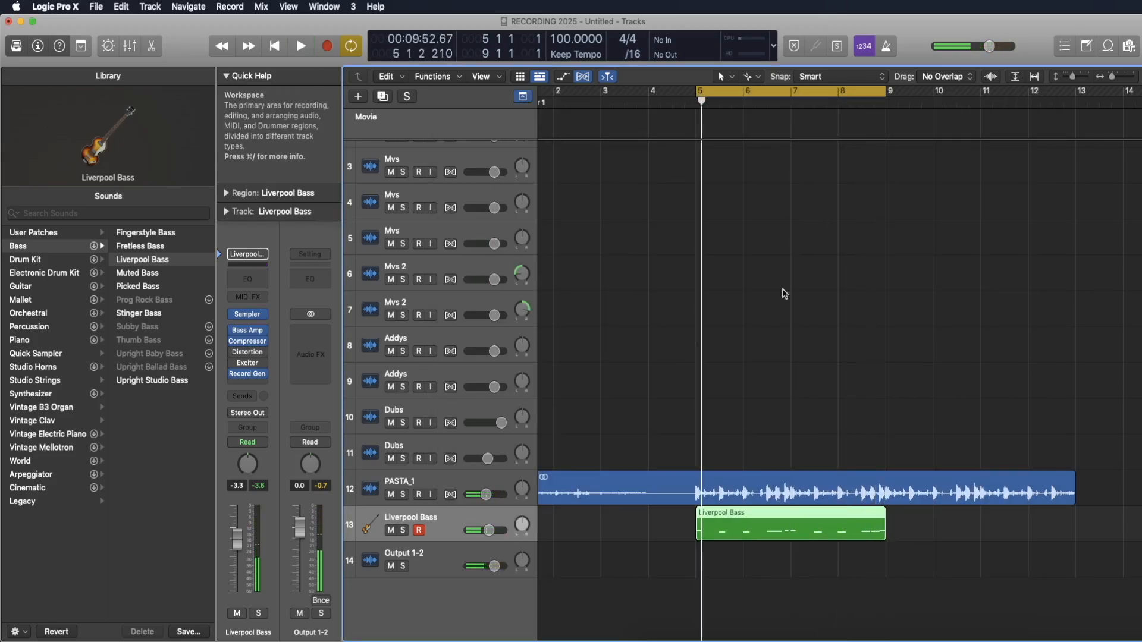